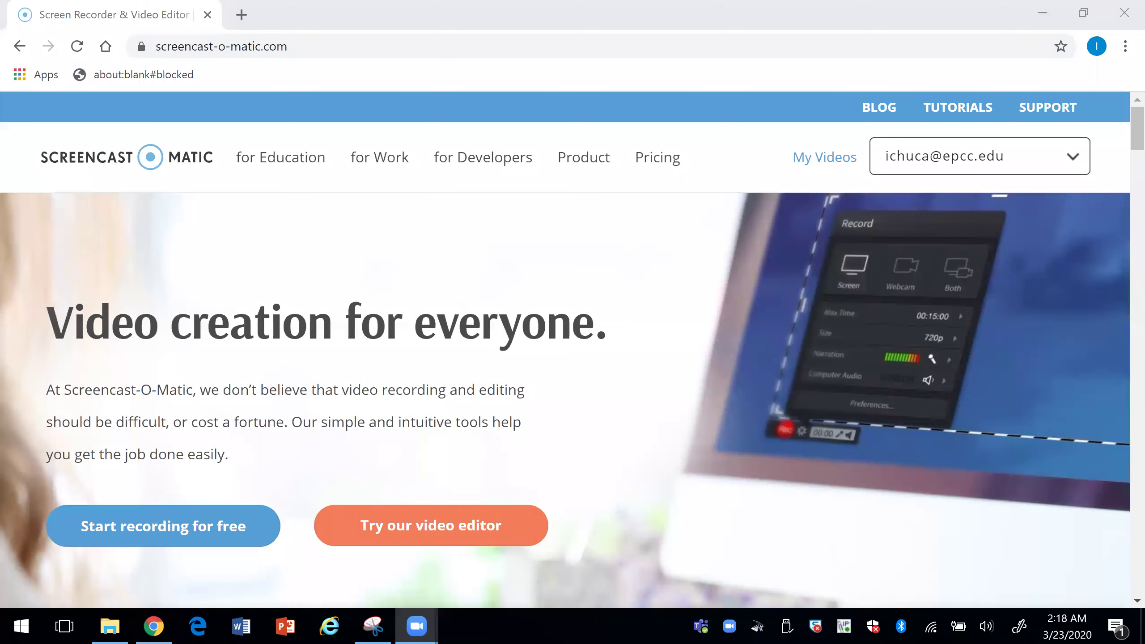
Step: Launch the recorder from the Screen Recorder page and start a Fullscreen (1440p) screen recording
left_click(624, 222)
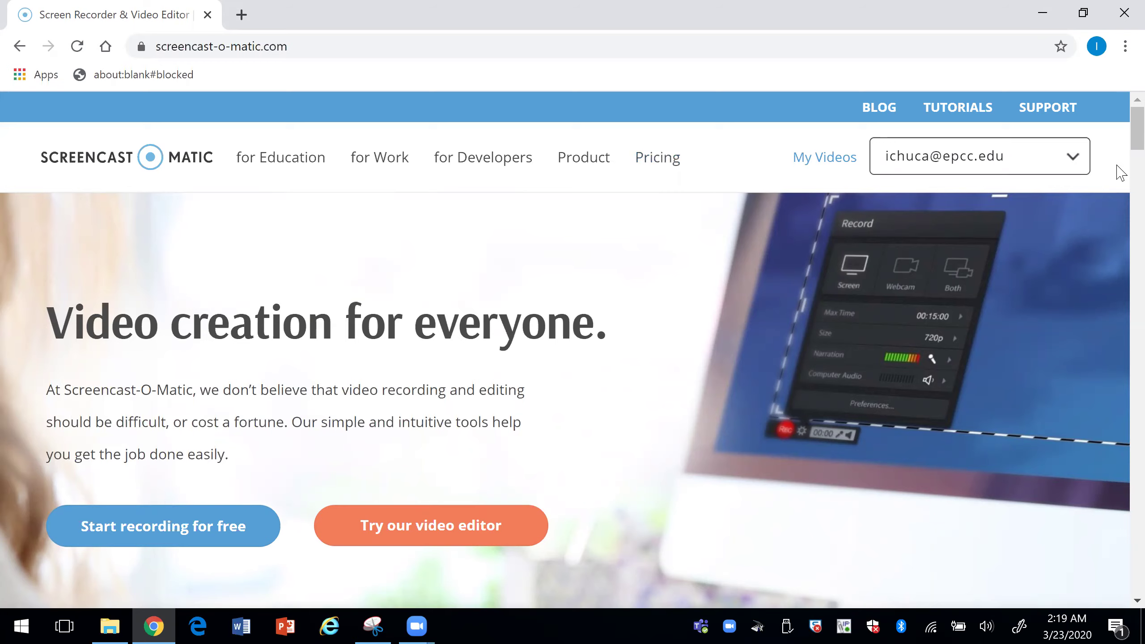
scroll(1120, 151, "down", 5)
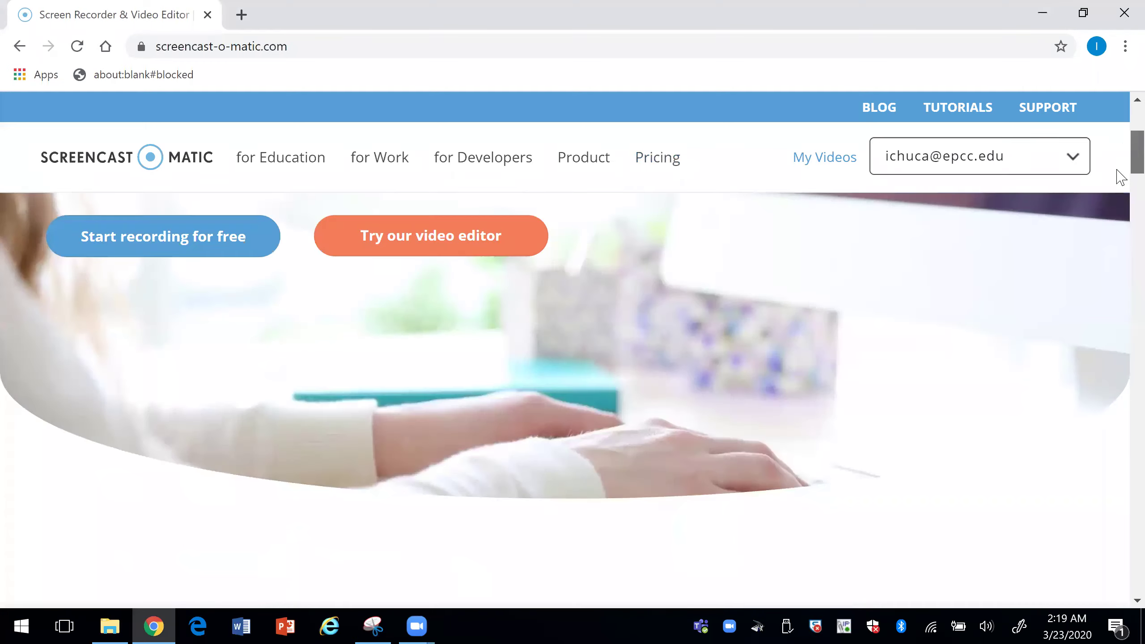
scroll(1119, 153, "up", 4)
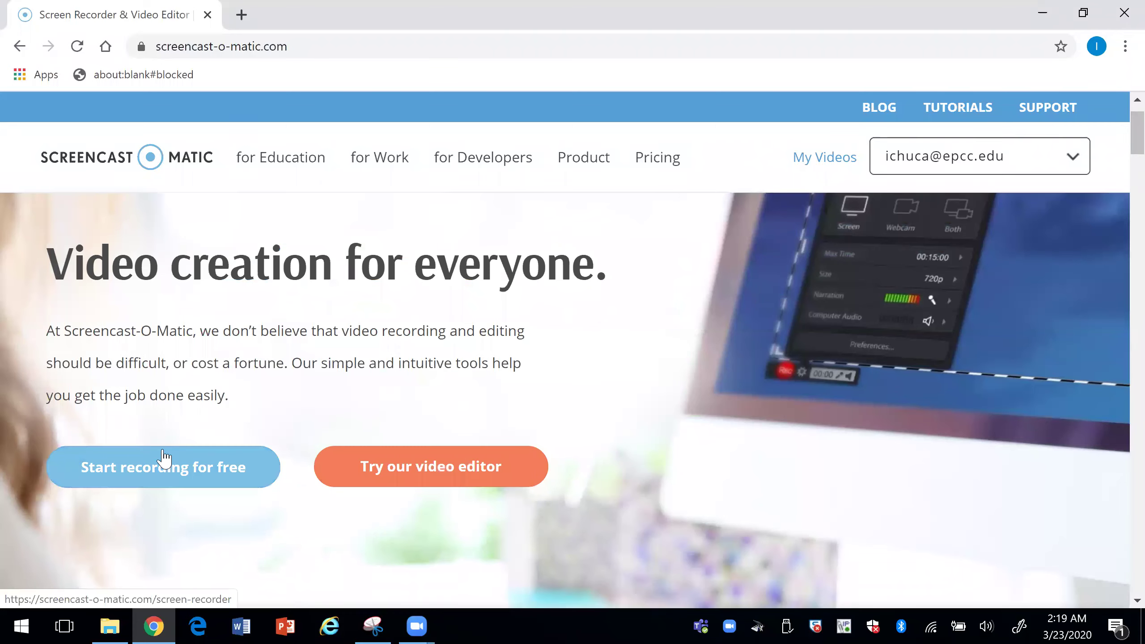
left_click(132, 478)
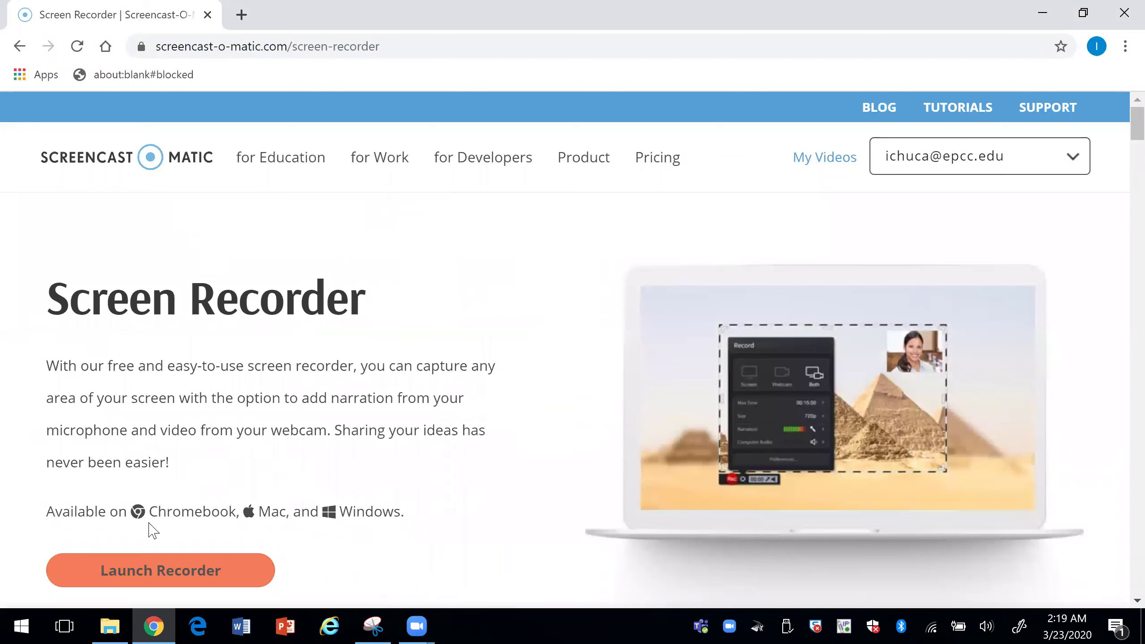
left_click(156, 572)
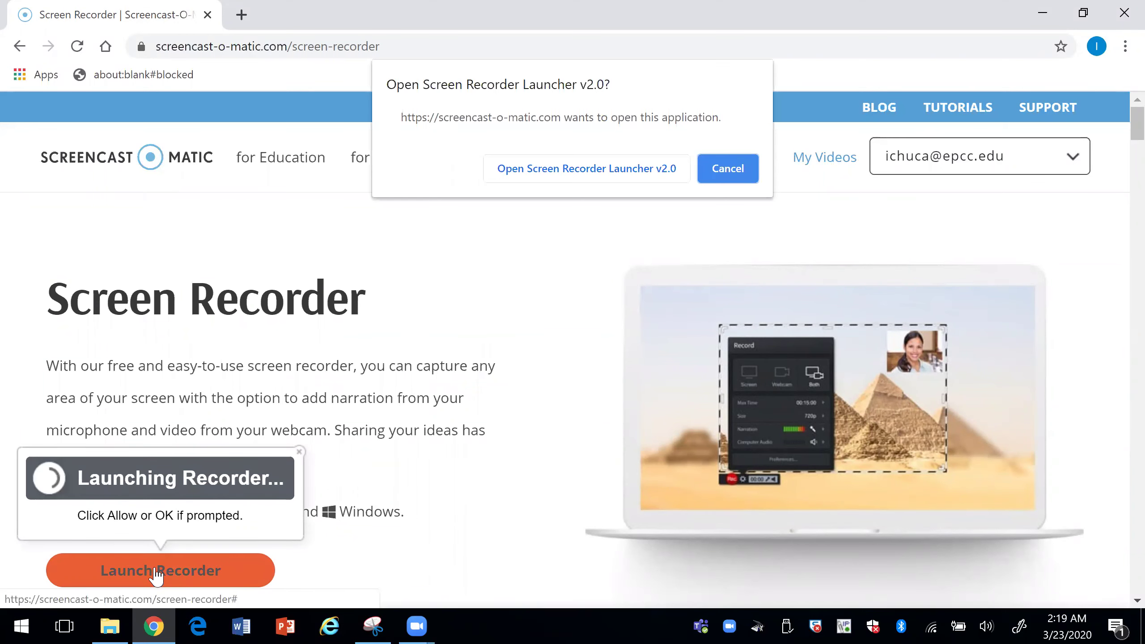
left_click(540, 175)
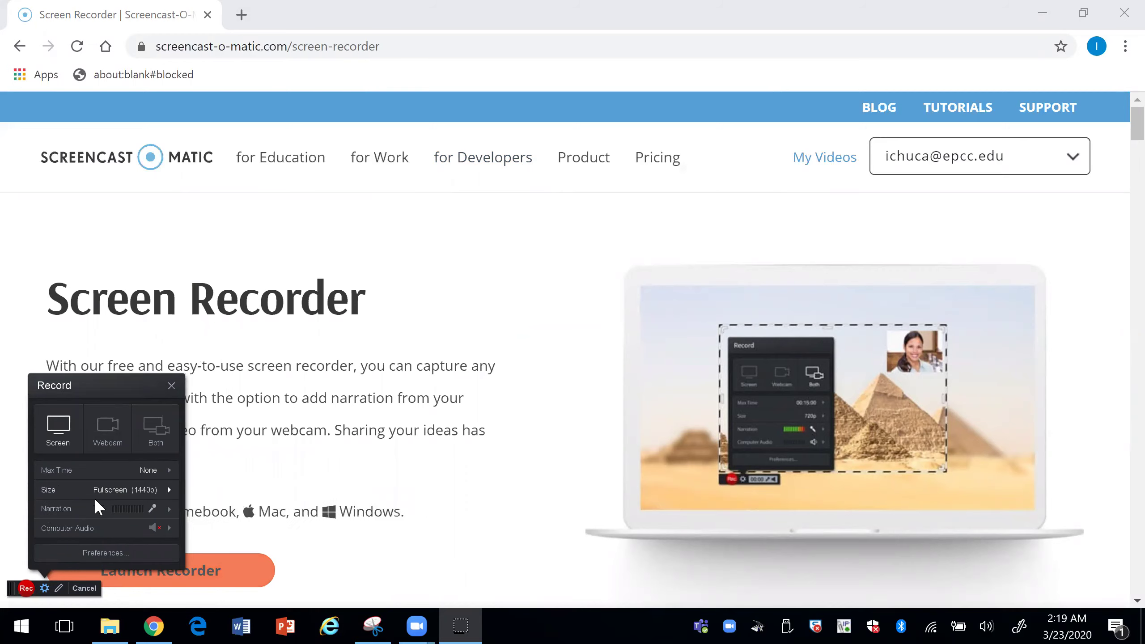
left_click(26, 588)
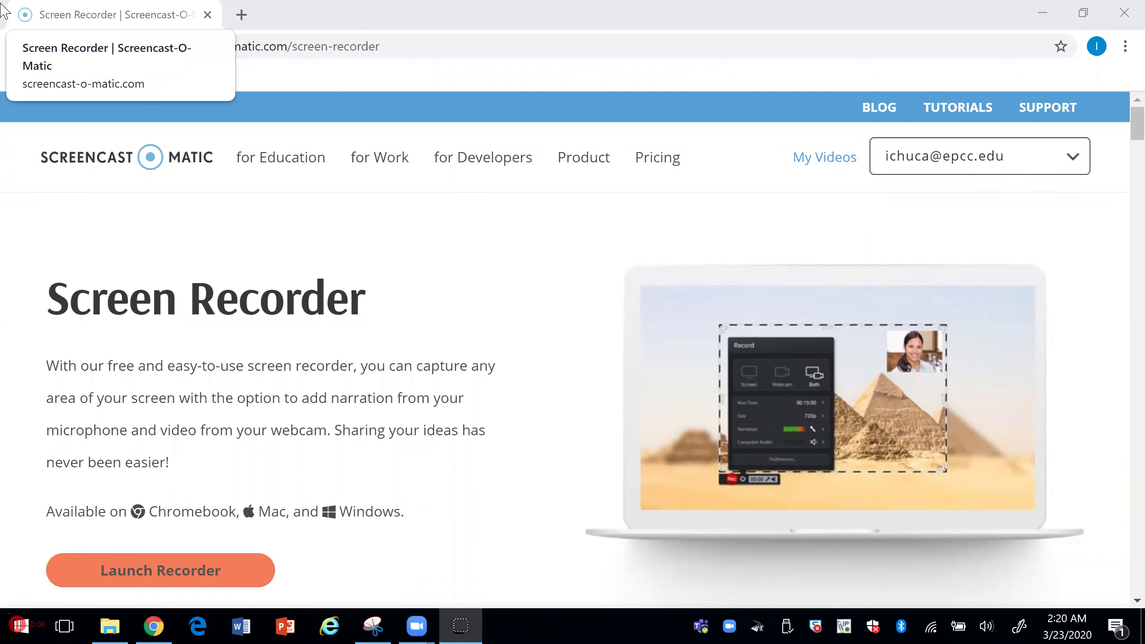
Step: Open desmos.com/calculator and graph x^2=4, producing vertical lines at x = −2 and x = 2
left_click(419, 417)
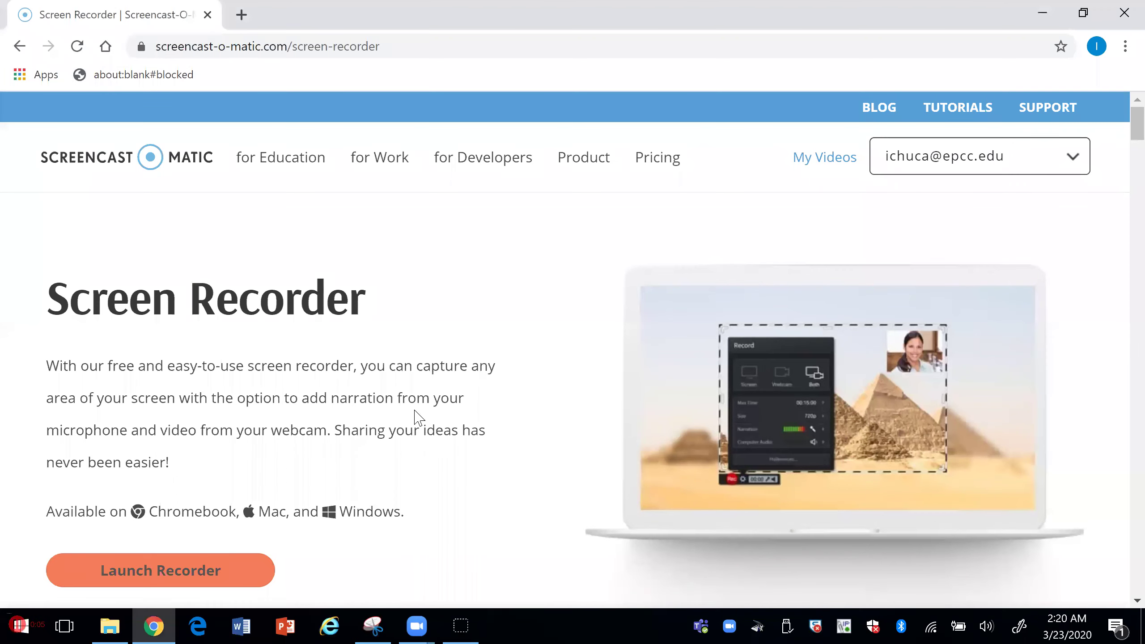
left_click(349, 48)
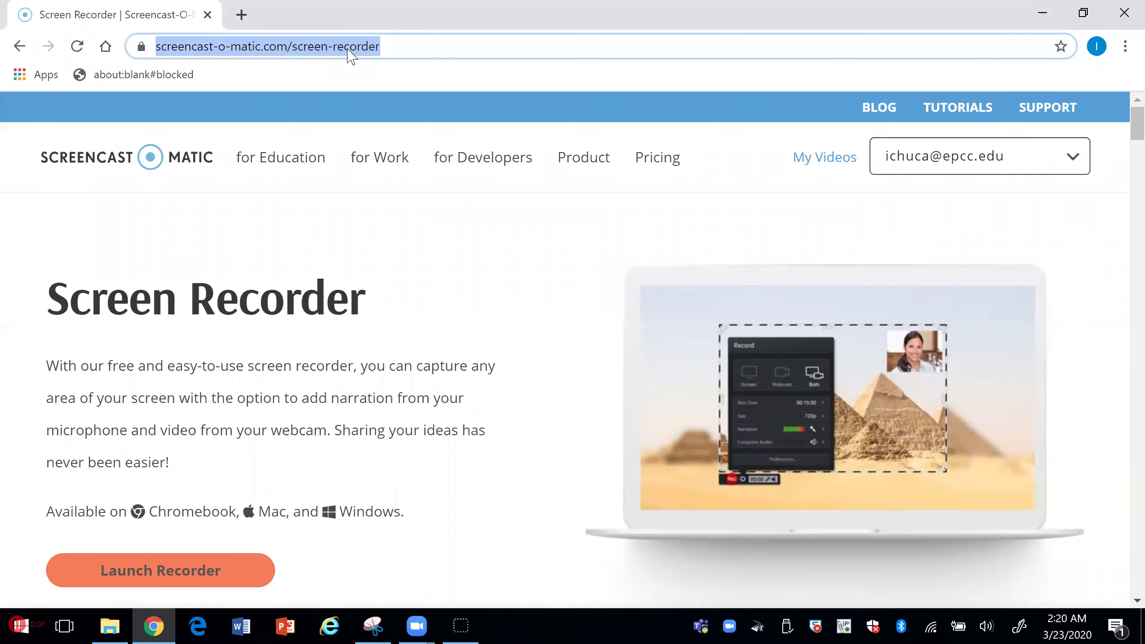
type("web")
key("BackSpace")
key("BackSpace")
key("BackSpace")
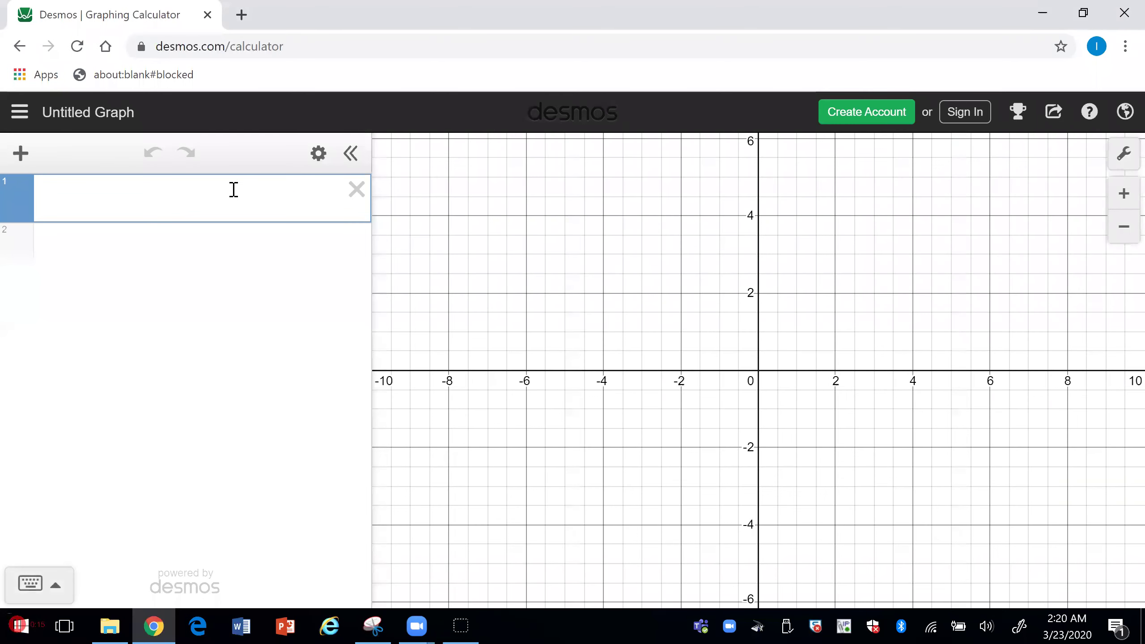
type("x^2")
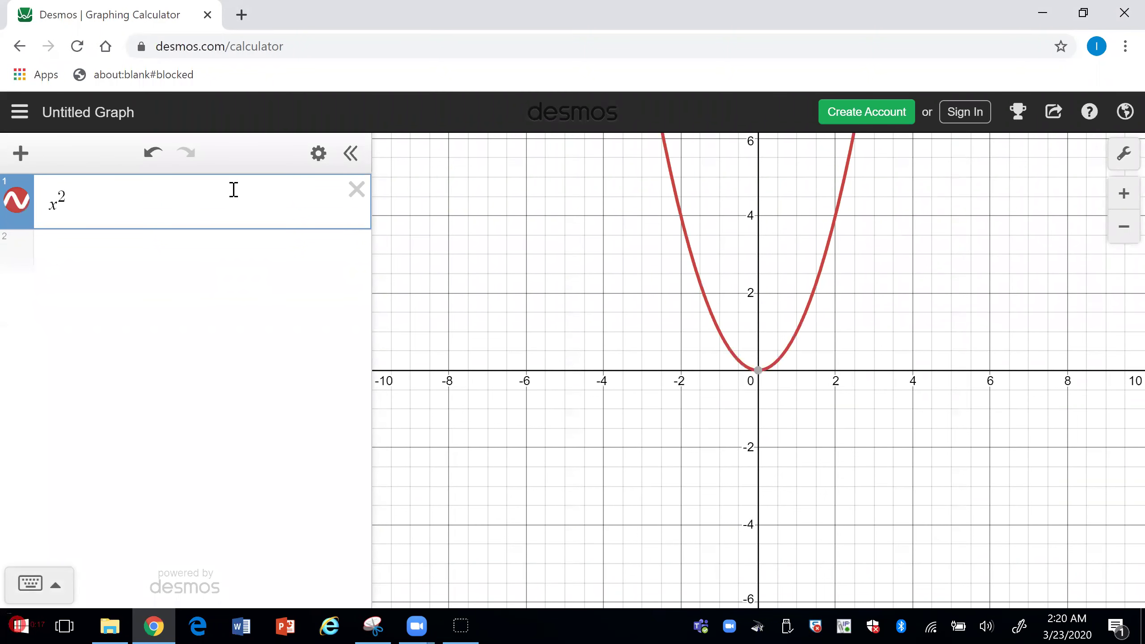
type("=4")
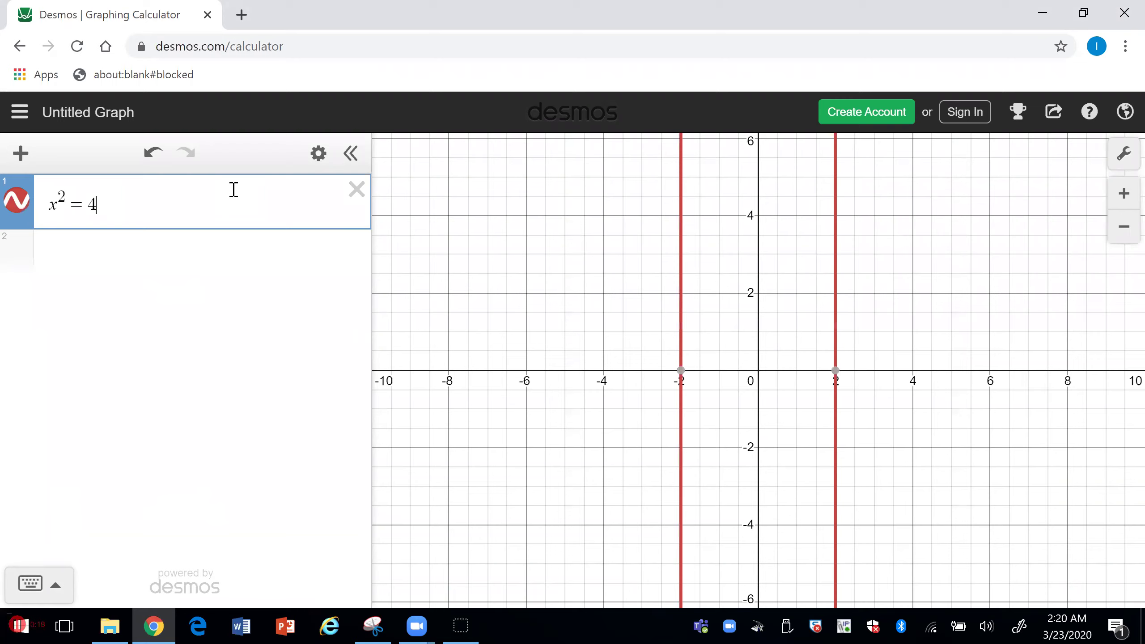
key("Return")
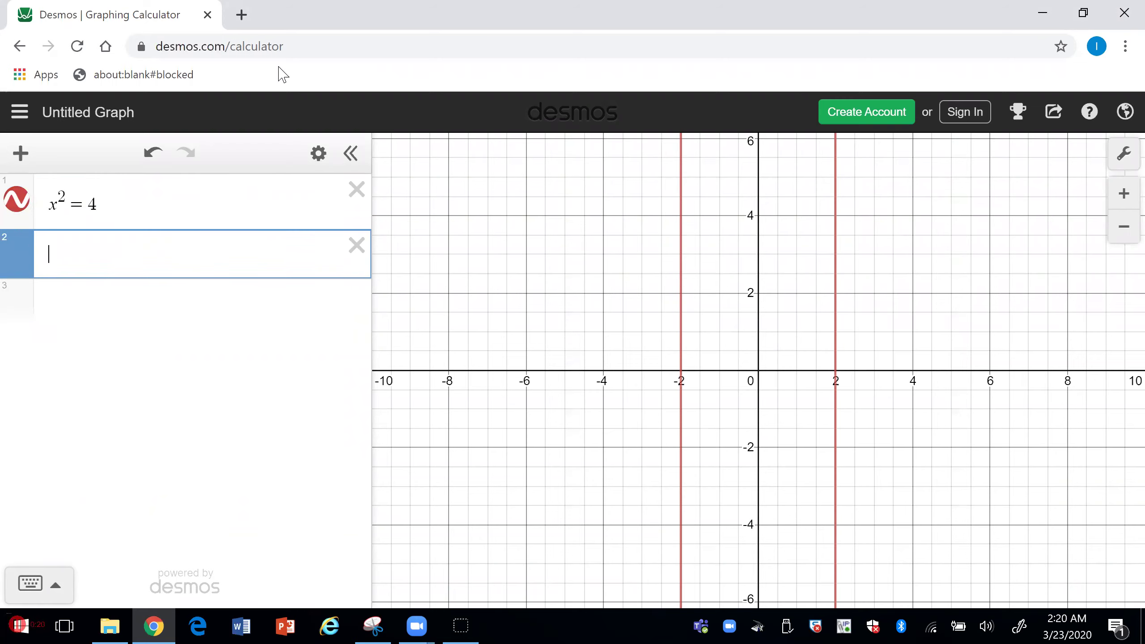
Step: Start a maximized blank Word document and set the pen to black ink at 1 pt
left_click(241, 626)
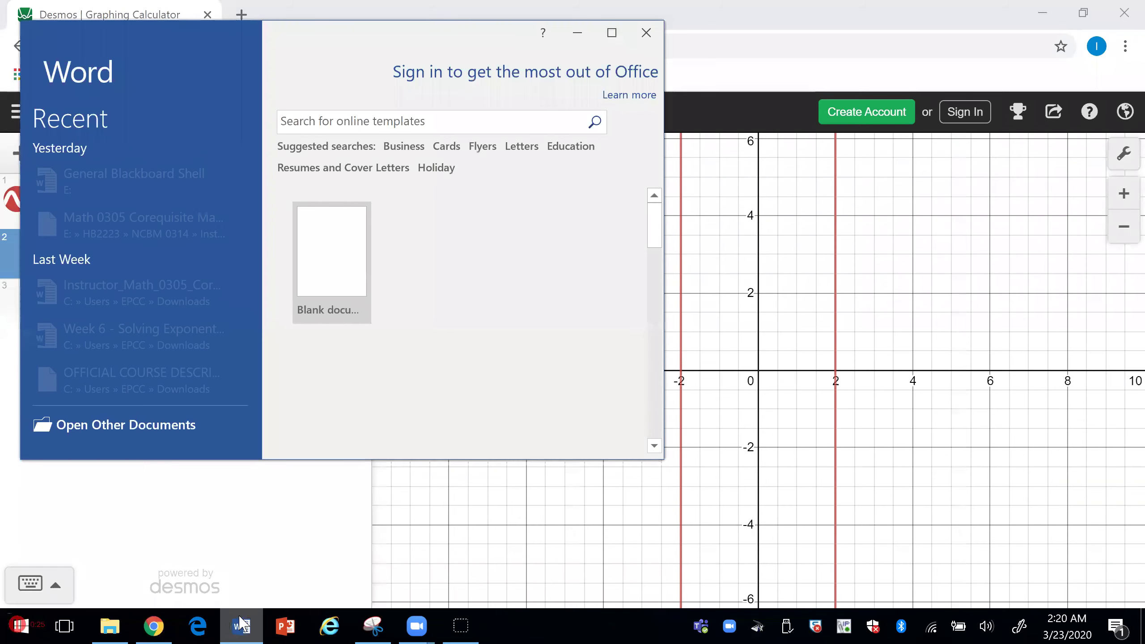
left_click(329, 260)
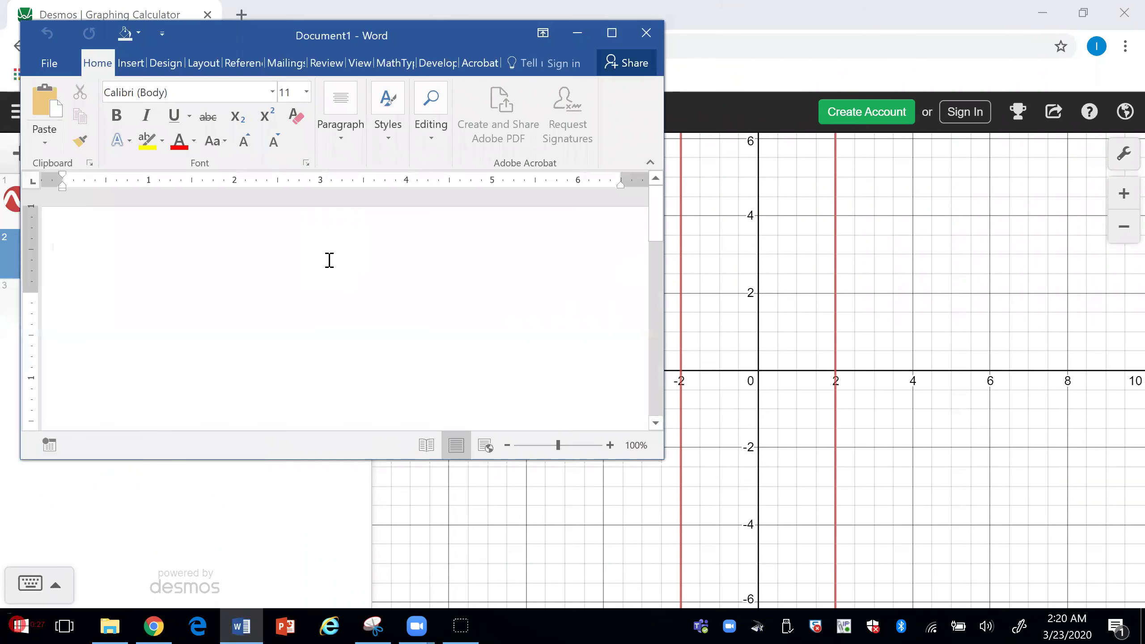
left_click(617, 37)
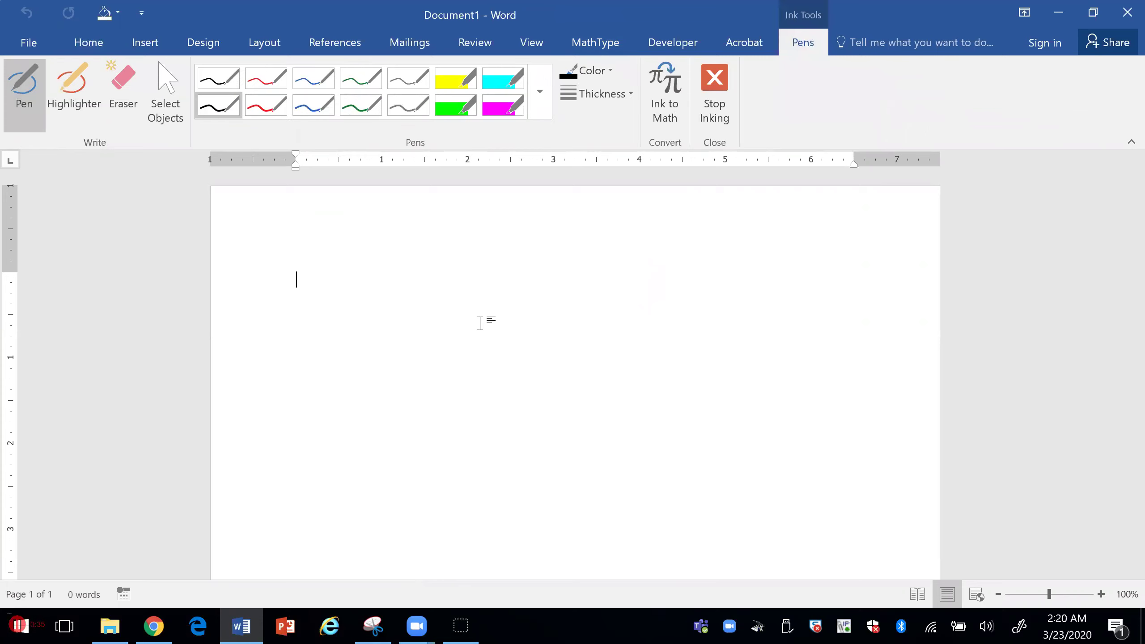
left_click(592, 70)
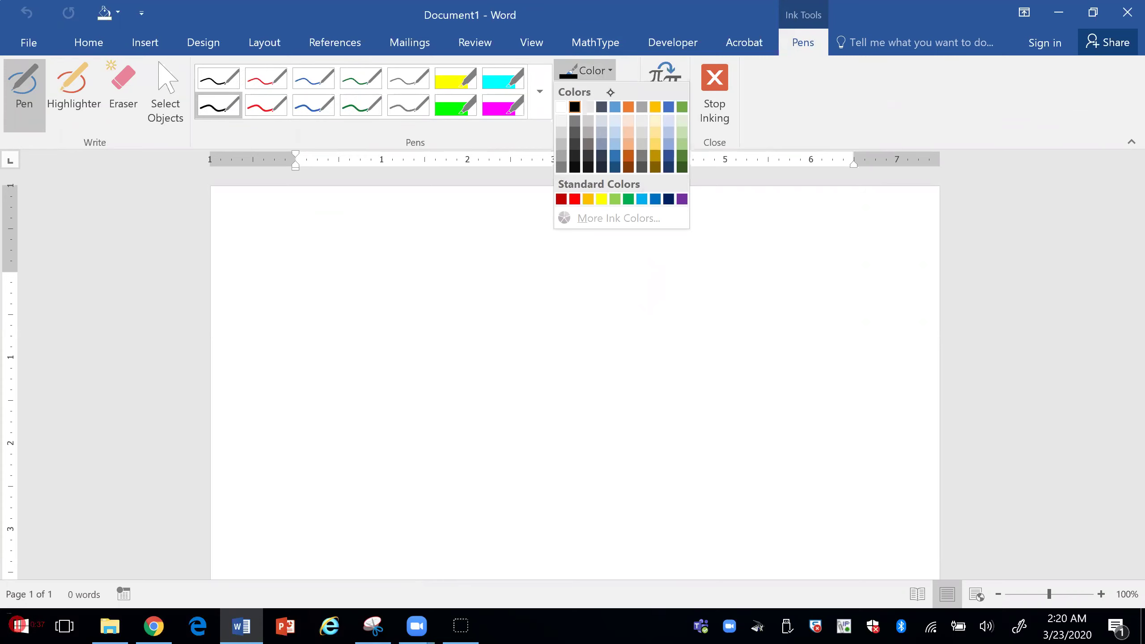
left_click(579, 107)
left_click(596, 94)
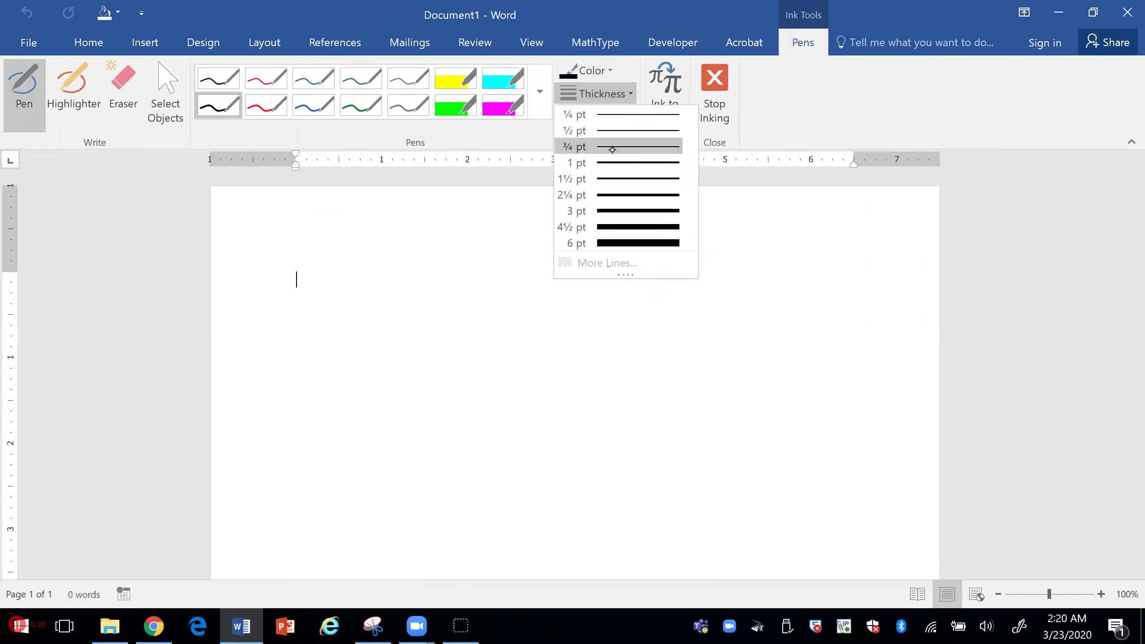
left_click(606, 158)
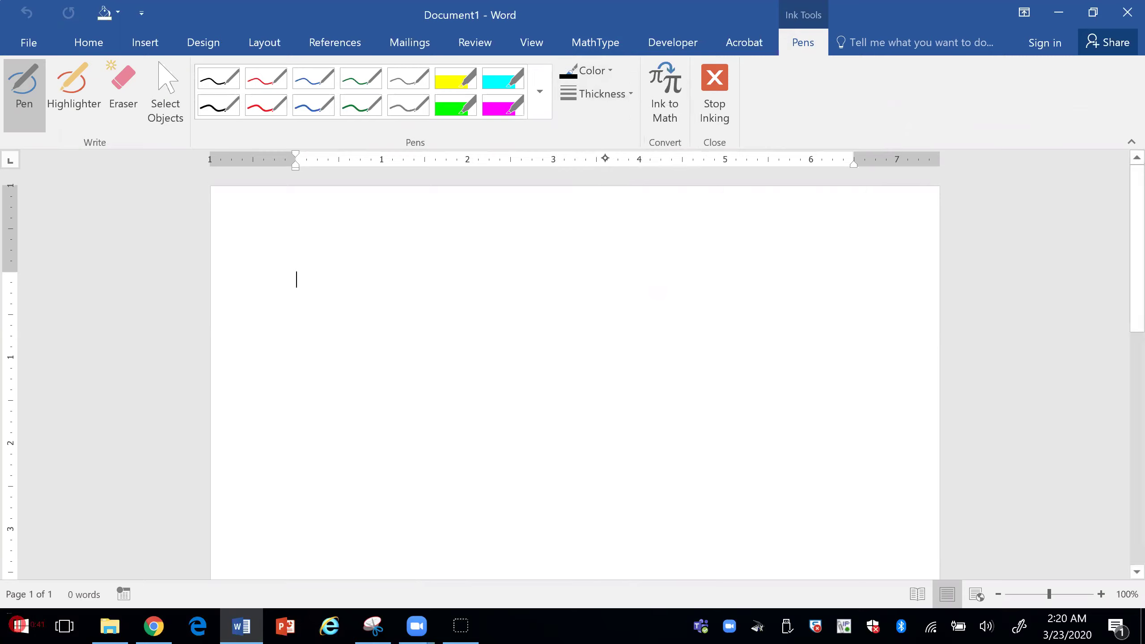
Step: Handwrite 'Solve x² = 4' in ink and erase the stray tick before Solve
left_click_drag(326, 250, 298, 309)
left_click_drag(363, 277, 360, 282)
mouse_move(372, 253)
left_mouse_down()
mouse_move(383, 311)
mouse_move(405, 303)
left_mouse_up()
left_click(411, 271)
left_click_drag(423, 293, 450, 310)
left_click_drag(508, 265, 537, 307)
left_click_drag(537, 271, 509, 319)
left_click_drag(532, 238, 567, 261)
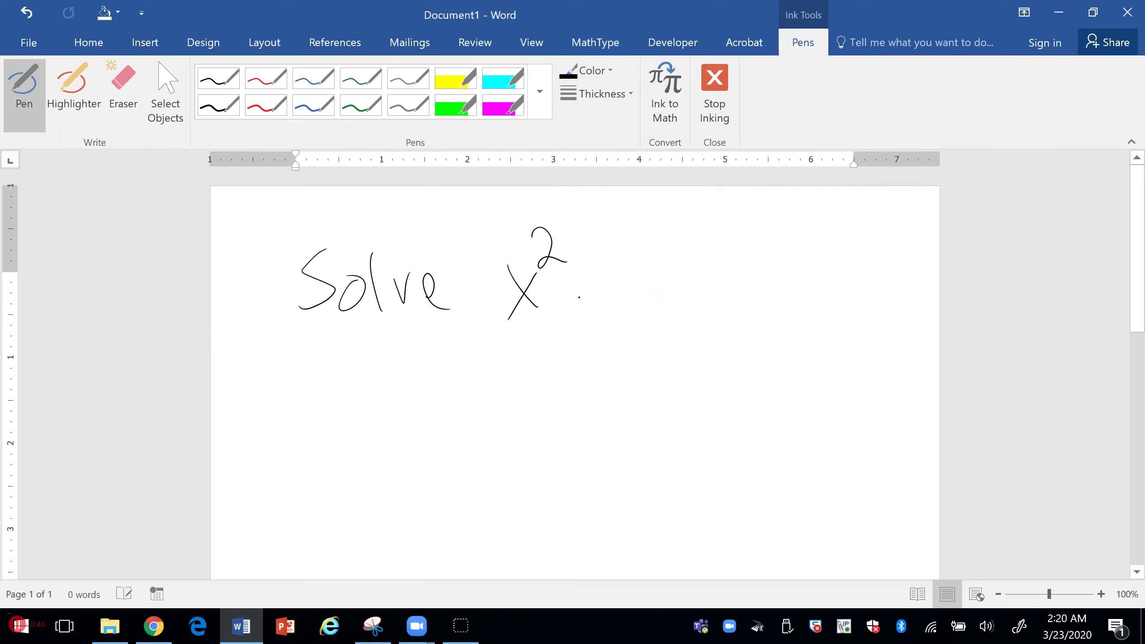
left_click_drag(296, 271, 296, 287)
mouse_move(580, 299)
left_mouse_down()
mouse_move(602, 297)
mouse_move(605, 279)
left_mouse_up()
mouse_move(634, 266)
left_mouse_down()
mouse_move(633, 284)
mouse_move(649, 285)
left_mouse_up()
left_click_drag(650, 267, 644, 329)
left_click(296, 279)
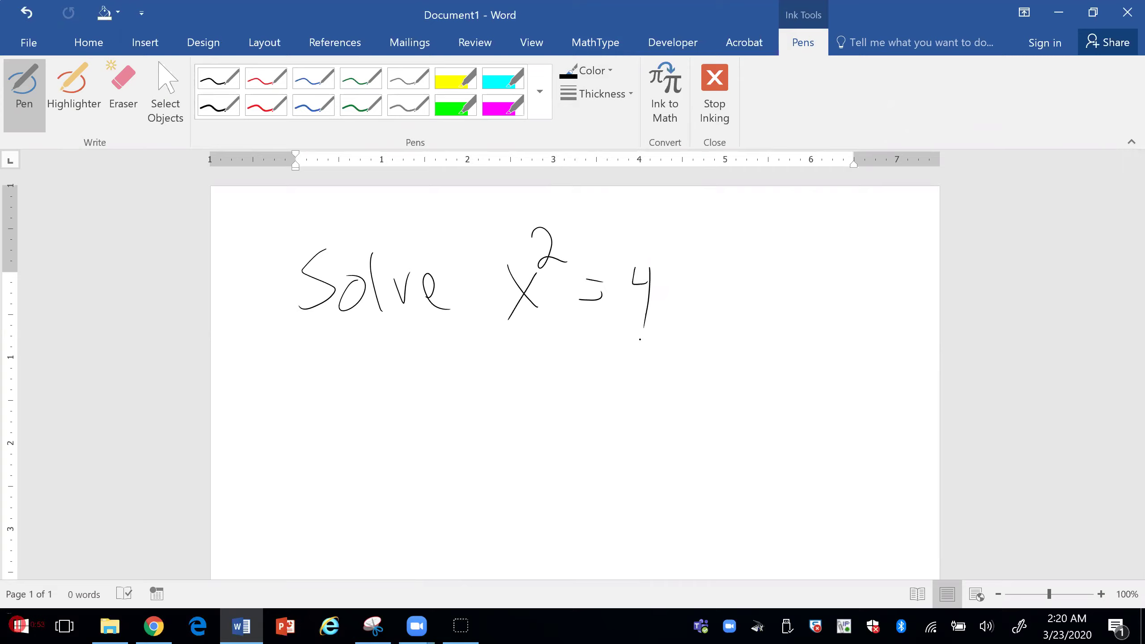
Step: Open the Section1.2 worksheet from E:\1314\Larson and scroll down to Example 1
left_click(29, 43)
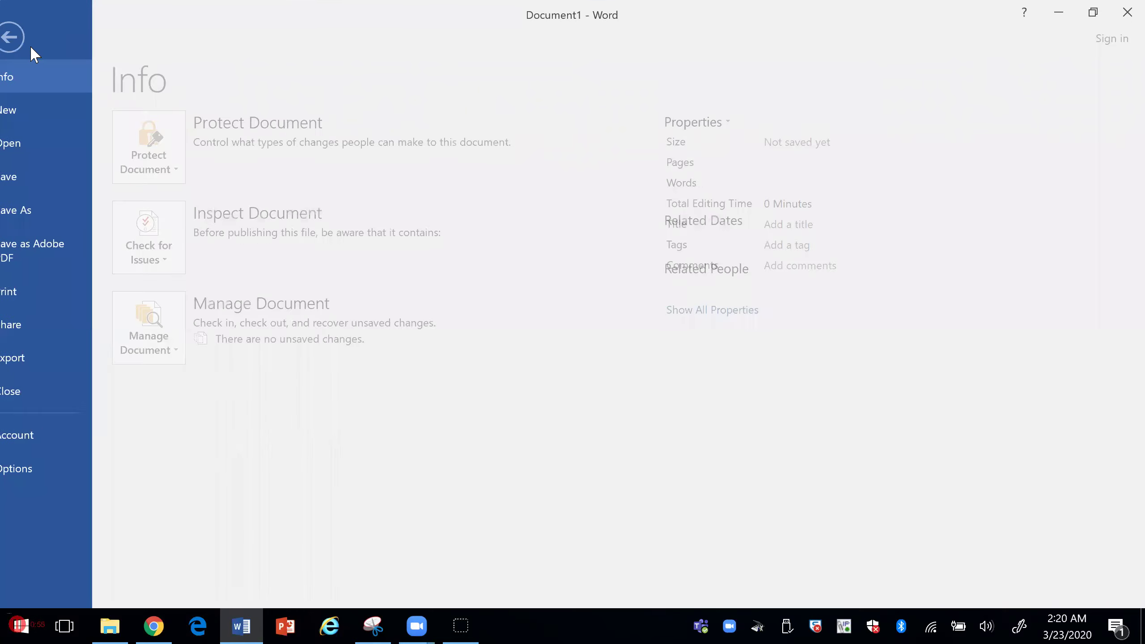
left_click(25, 145)
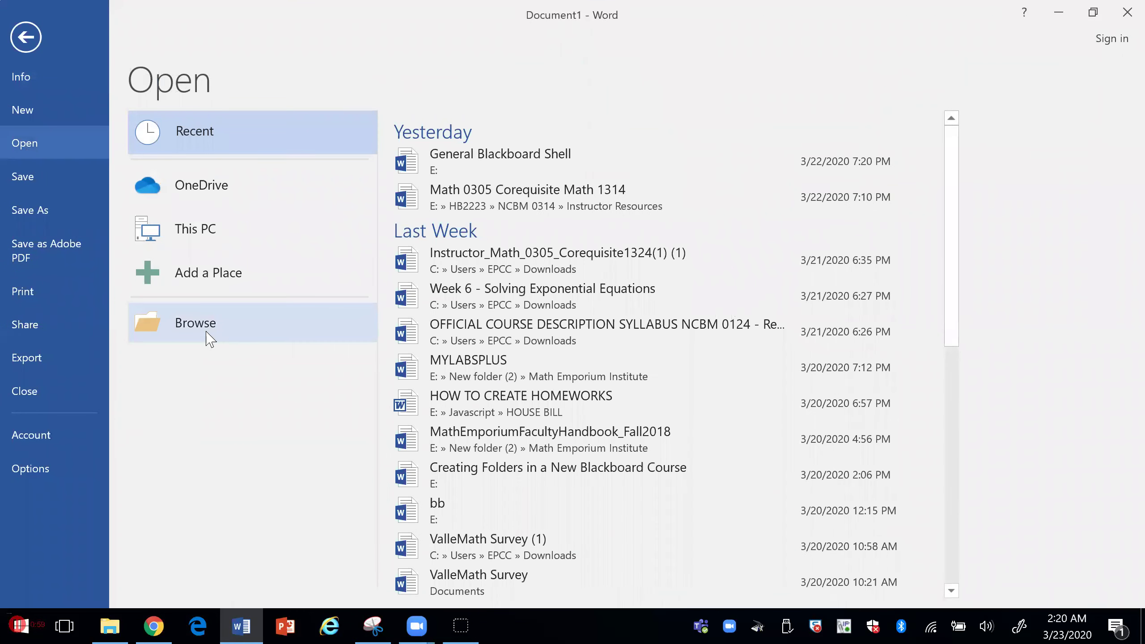
left_click(208, 337)
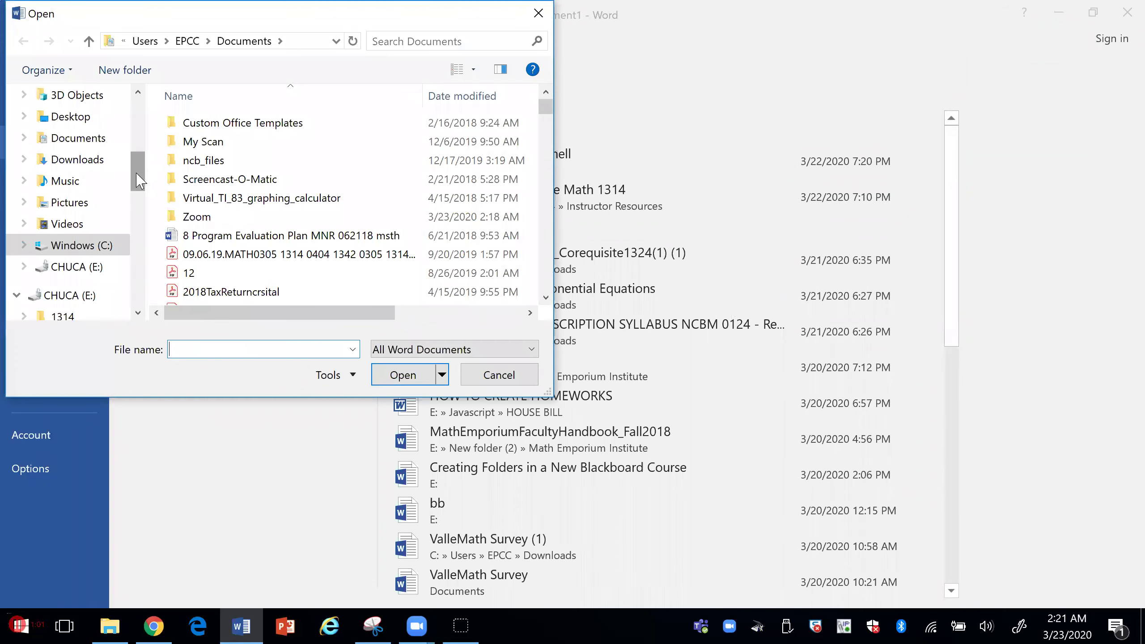
scroll(137, 180, "down", 3)
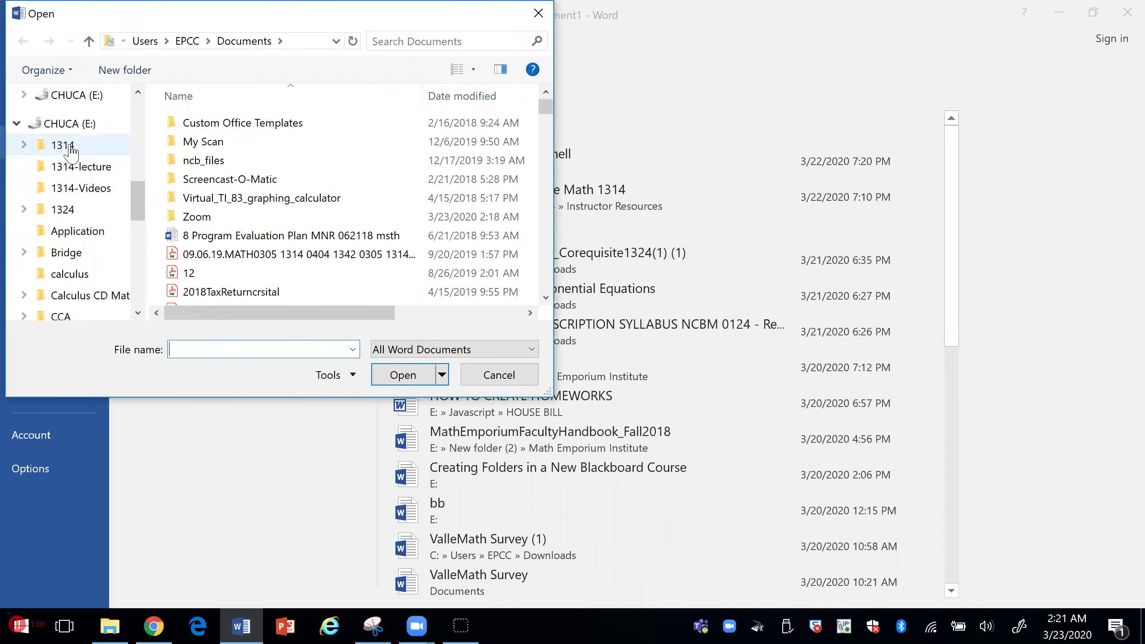
left_click(70, 153)
double_click(196, 161)
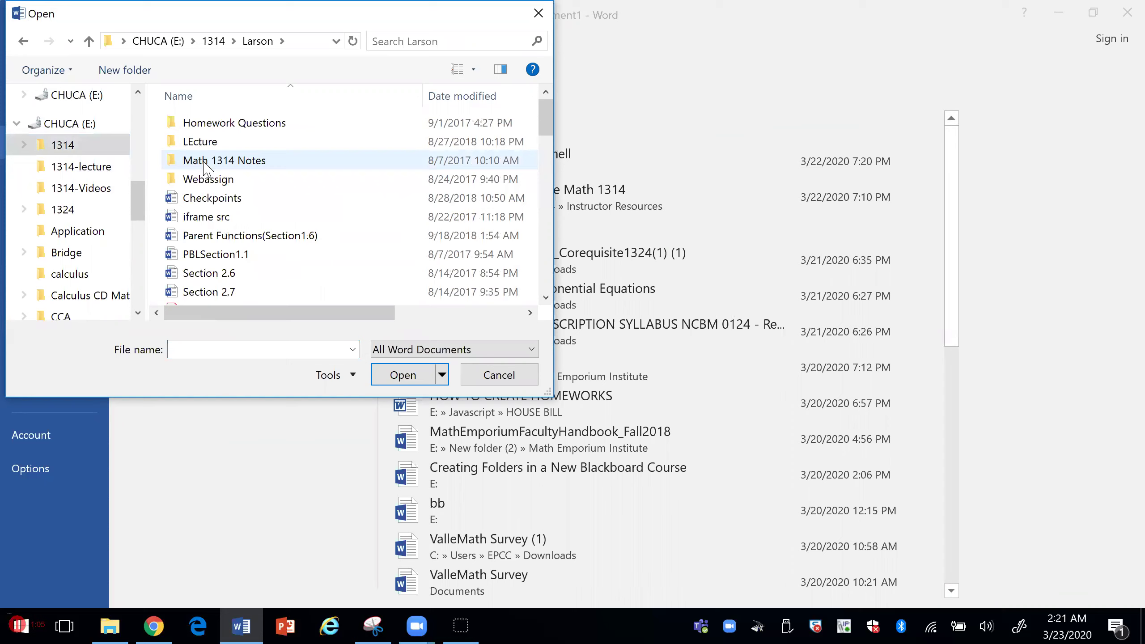
scroll(548, 133, "down", 5)
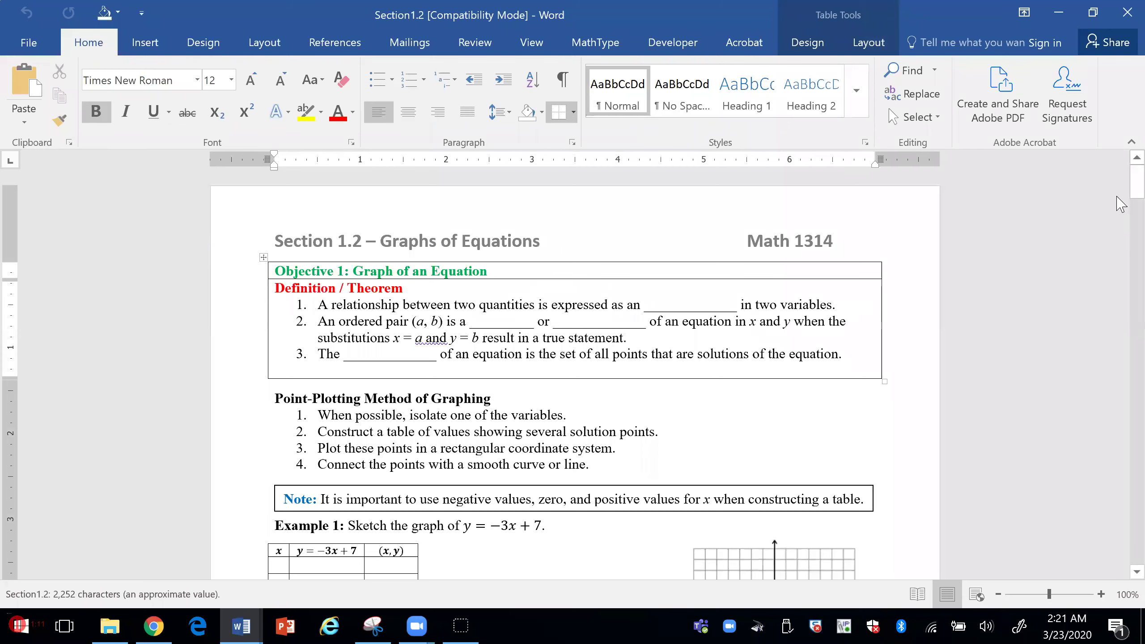
left_click_drag(1118, 191, 1118, 211)
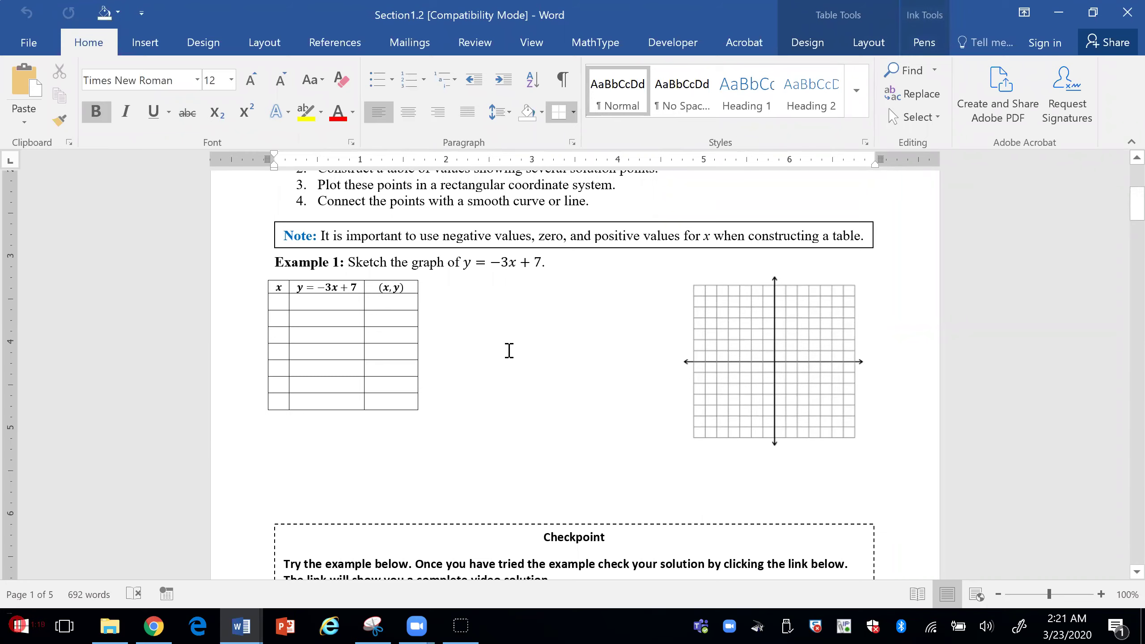
left_click(531, 358)
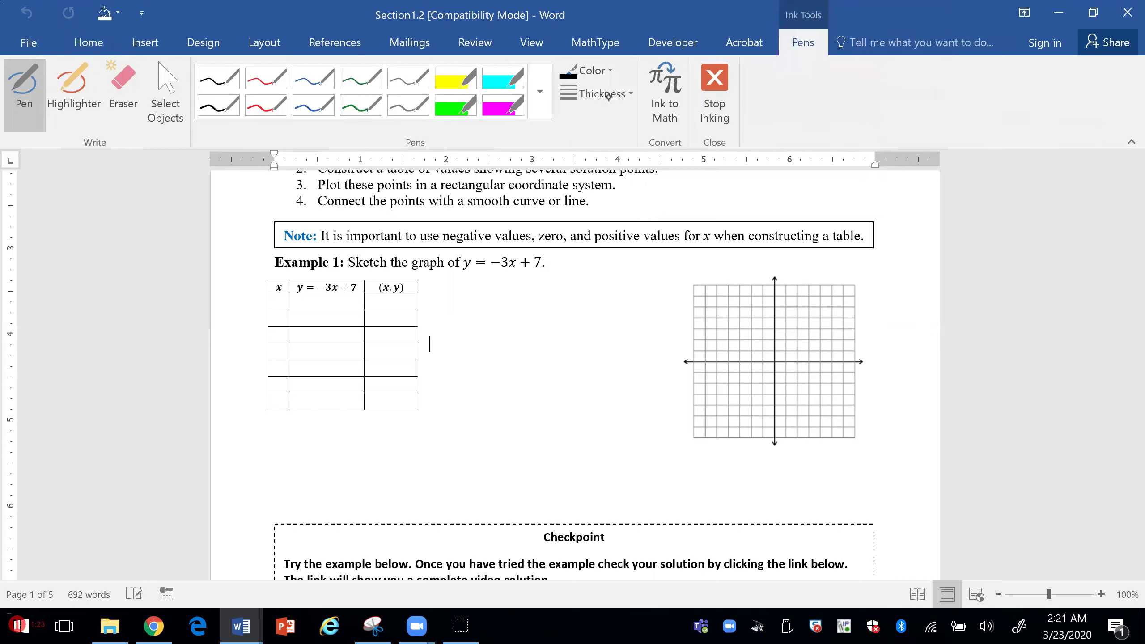
Step: Pick a pen thickness and ink an x value into the first table cell
left_click(609, 94)
left_click(619, 146)
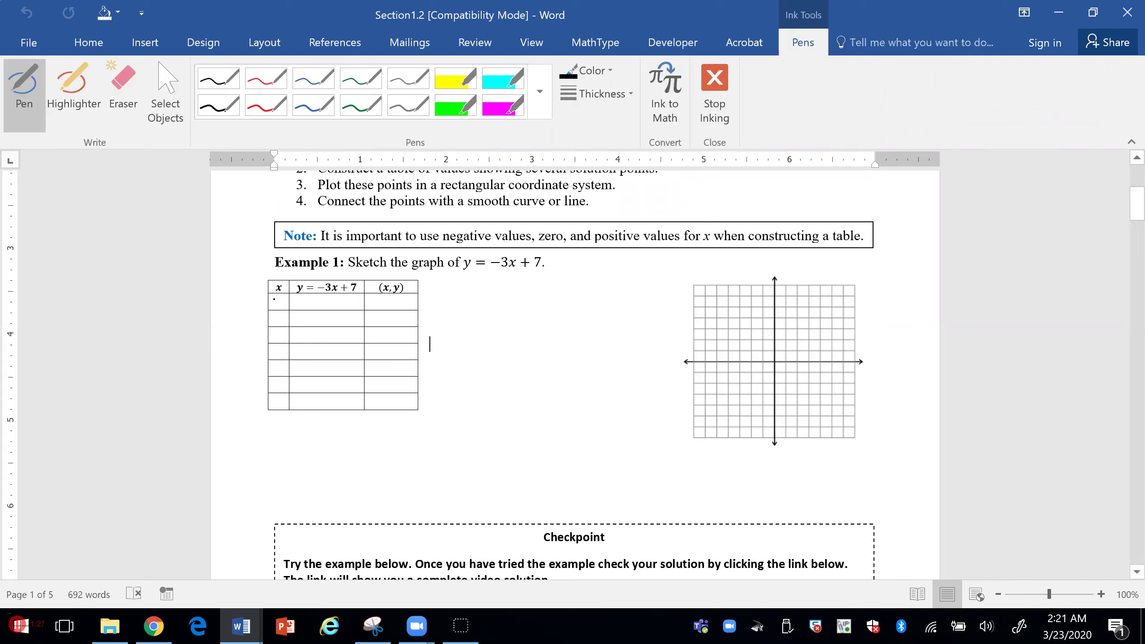
mouse_move(276, 299)
left_mouse_down()
mouse_move(287, 303)
mouse_move(277, 341)
left_mouse_up()
Step: Sketch a U-shaped curve on the grid and a smiley face, then close Section1.2
mouse_move(774, 360)
left_mouse_down()
mouse_move(807, 291)
mouse_move(809, 309)
mouse_move(734, 297)
mouse_move(751, 303)
left_mouse_up()
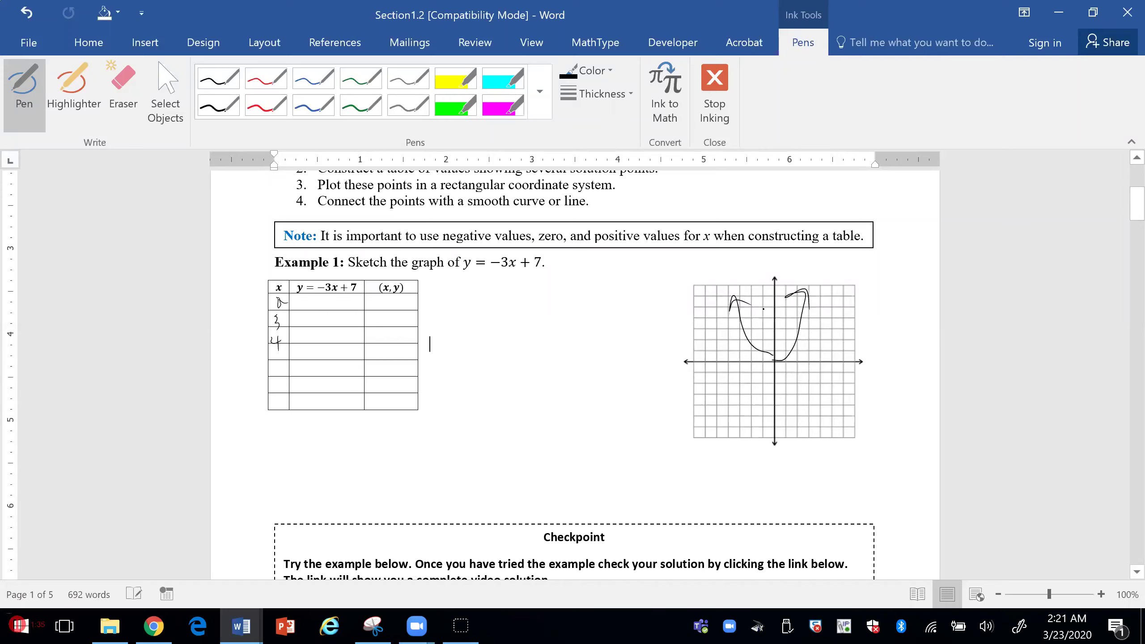
mouse_move(485, 374)
left_mouse_down()
mouse_move(507, 465)
mouse_move(480, 381)
mouse_move(495, 413)
mouse_move(523, 394)
mouse_move(531, 424)
left_mouse_up()
left_click(536, 402)
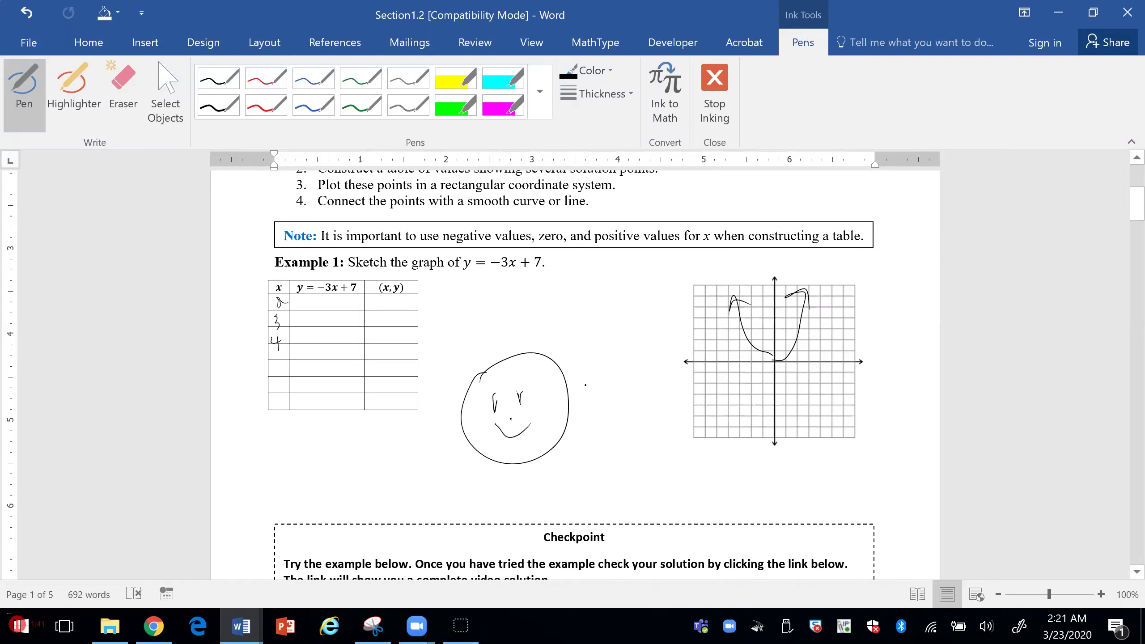
left_click(1123, 13)
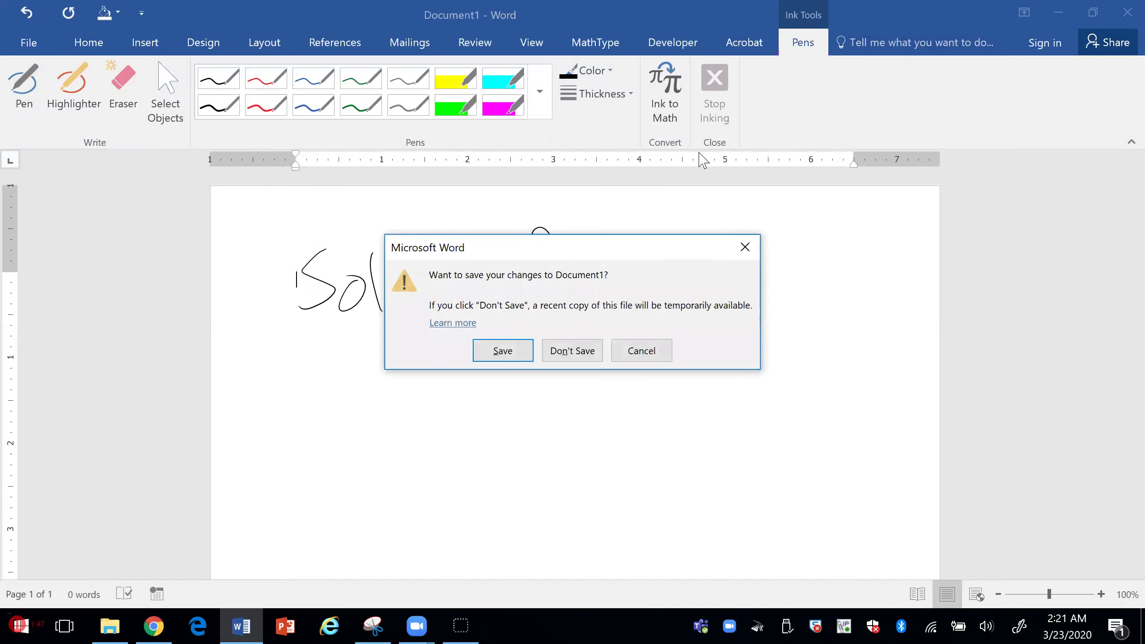
Step: Discard Document1 without saving, minimize the Desmos browser window and pause the recording
left_click(559, 357)
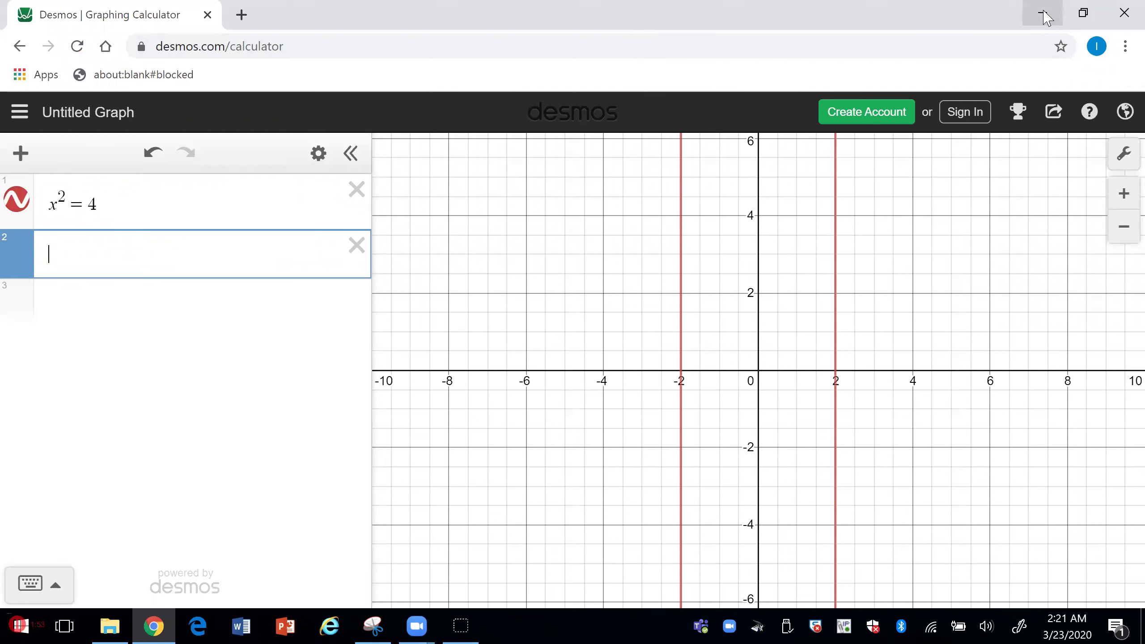
left_click(158, 625)
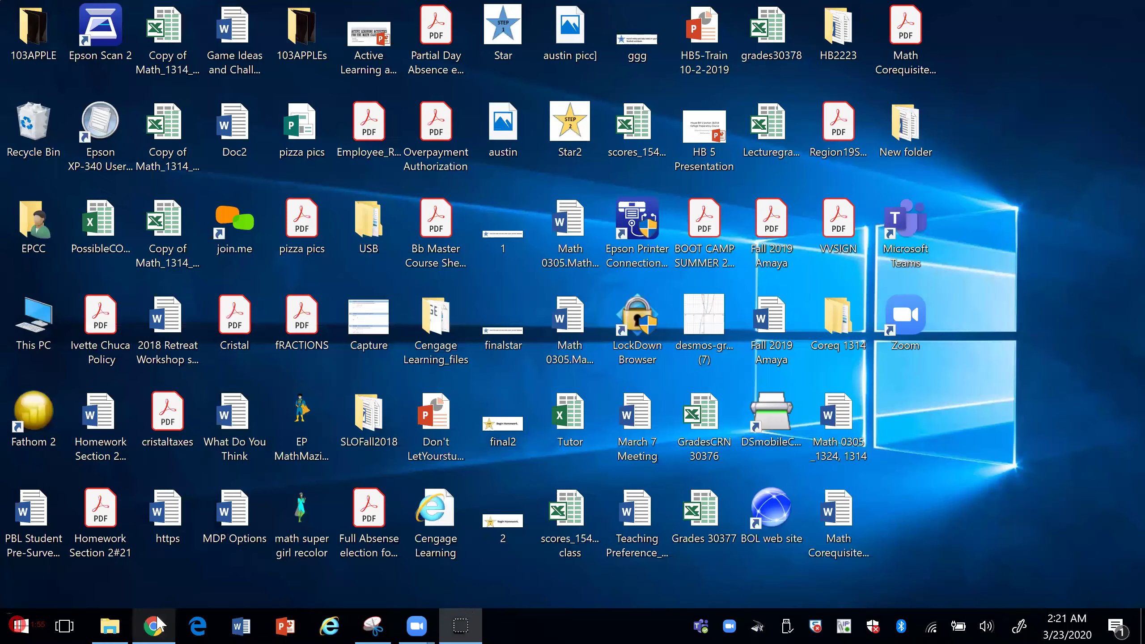
left_click(20, 625)
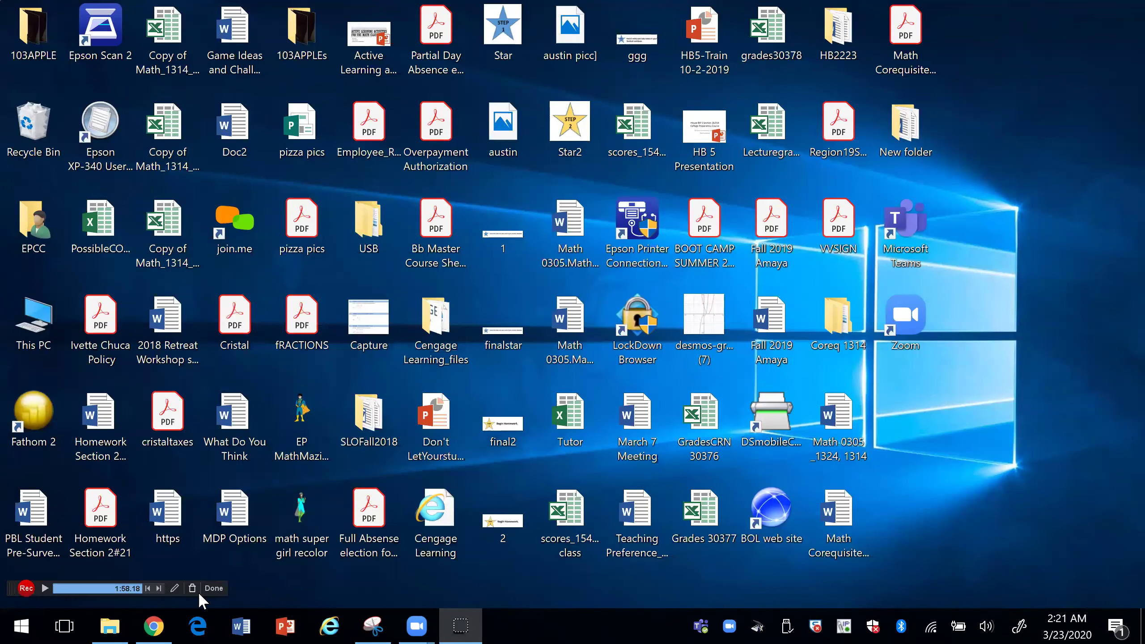
Step: Finish Recording #19 and Quick Share it so it uploads with the link copied
left_click(213, 589)
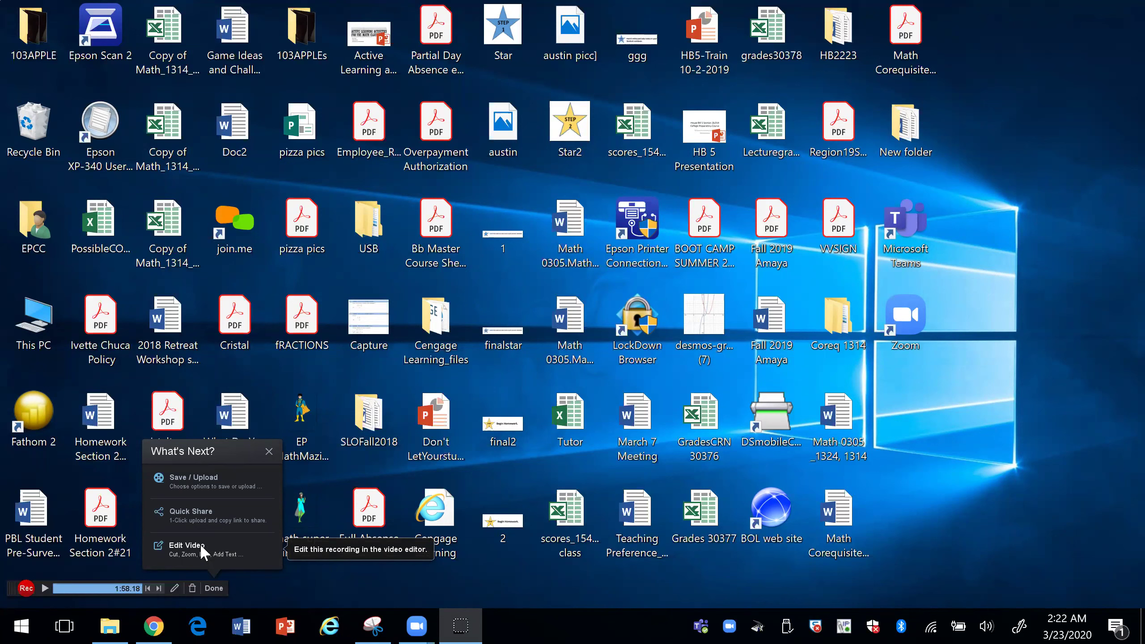
left_click(196, 516)
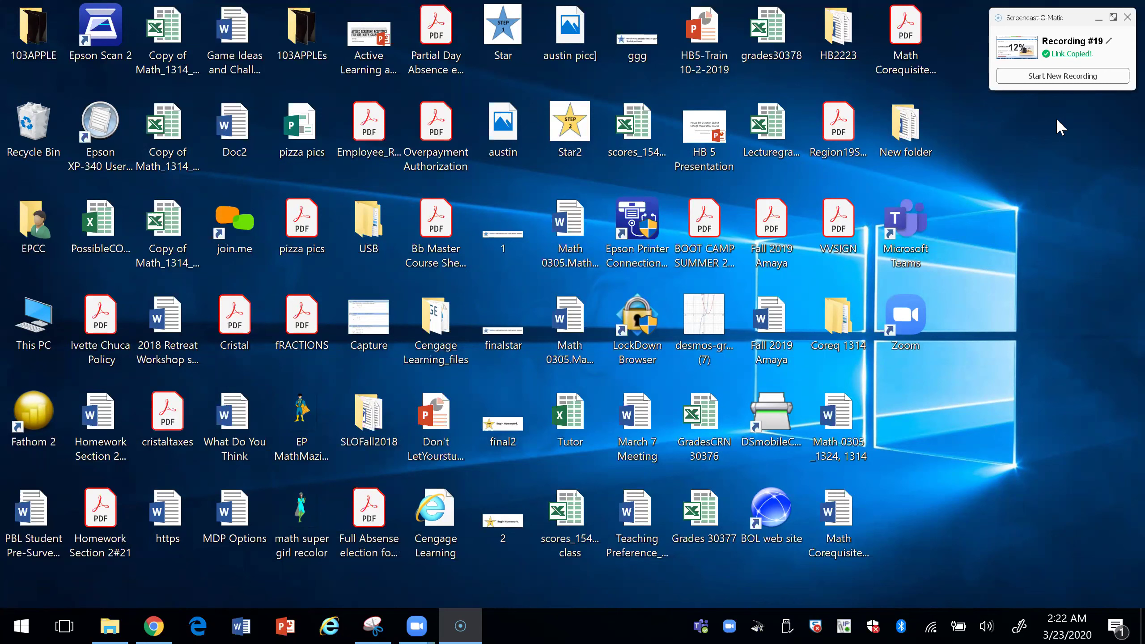
Step: Copy the share link and open it in Internet Explorer
left_click(1067, 55)
left_click(348, 625)
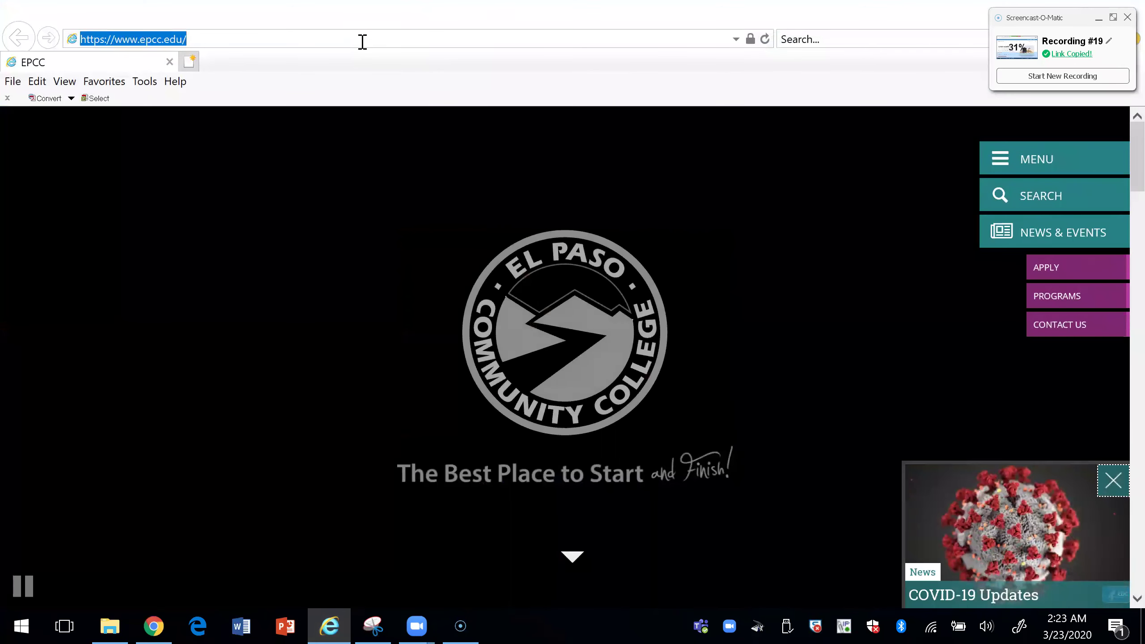
type("http://somup.com/cYe0j31cjw")
key("Return")
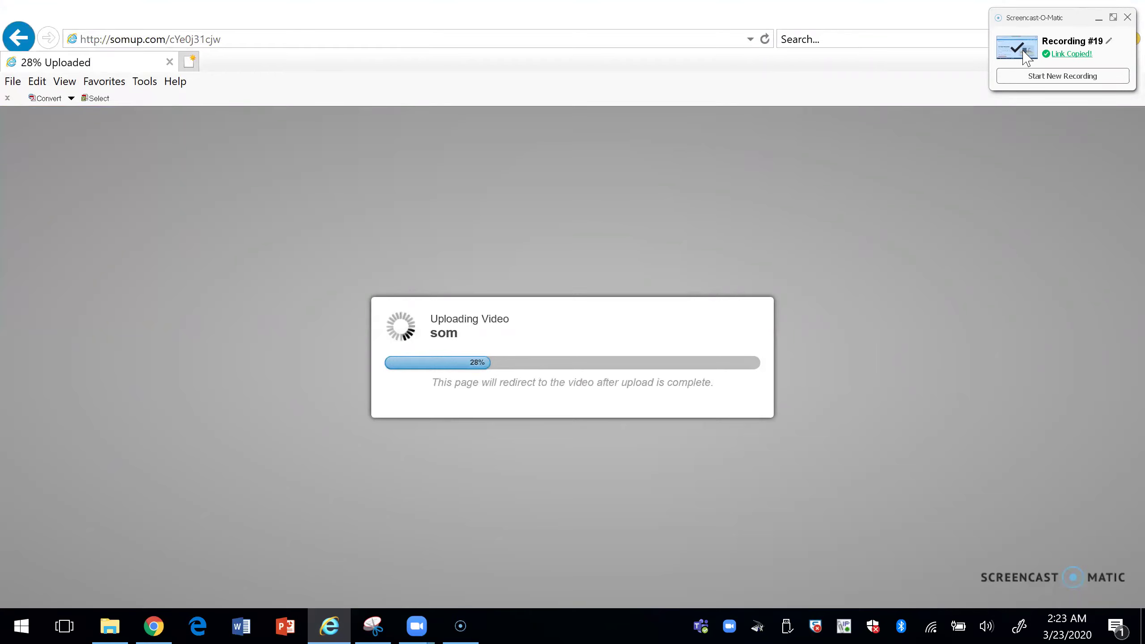
Step: Recopy the share link and reload it in Internet Explorer, showing the 28% upload
left_click(1071, 55)
left_click(285, 42)
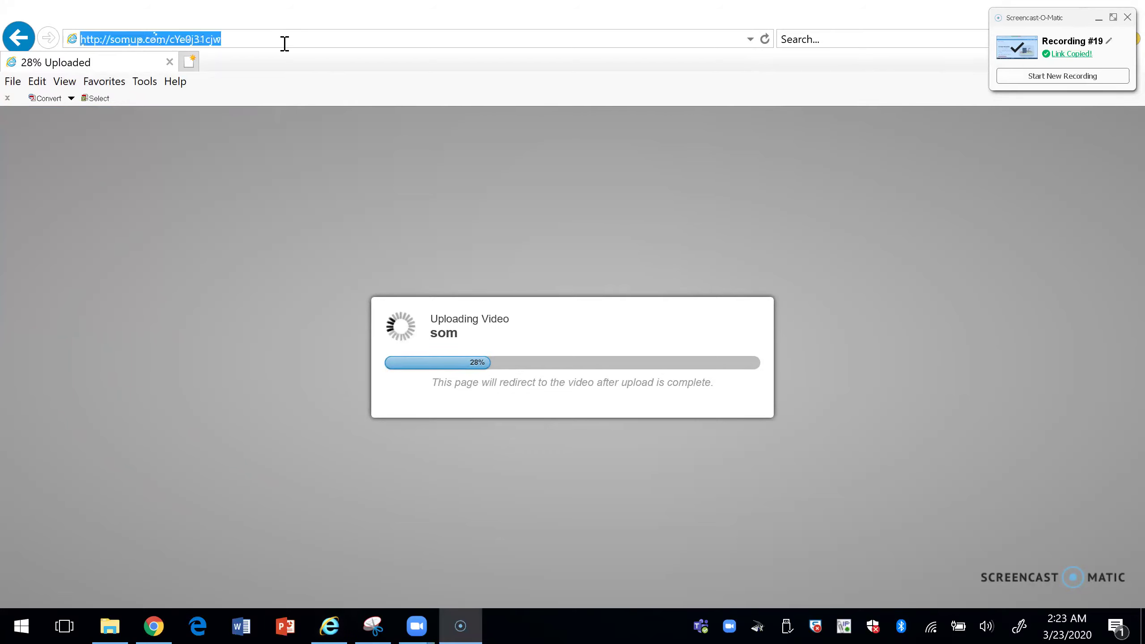
type("http://somup.com/cYe0j31cjw")
key("Return")
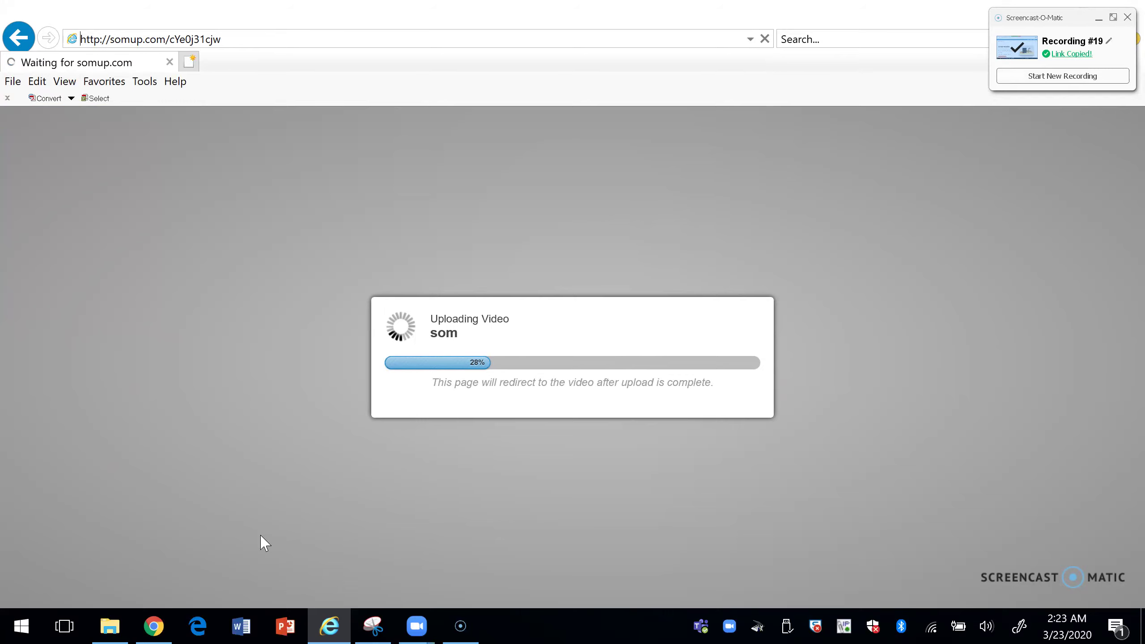
Step: Open the copied share link in a new Chrome tab
left_click(154, 626)
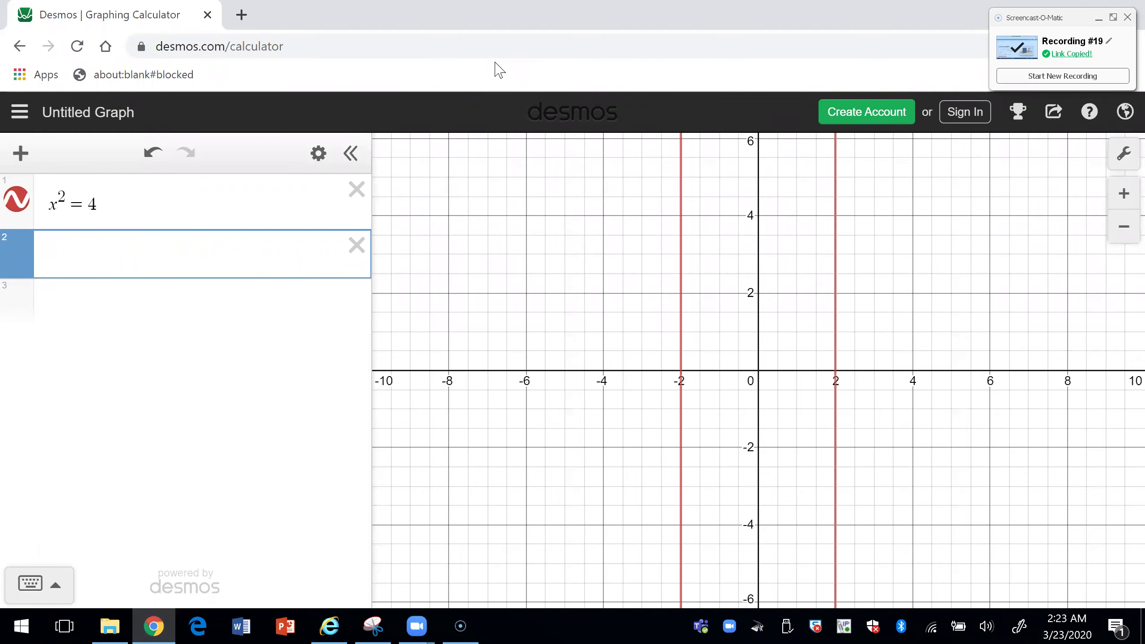
key("ctrl+t")
type("http://somup.com/cYe0j31cjw")
key("Return")
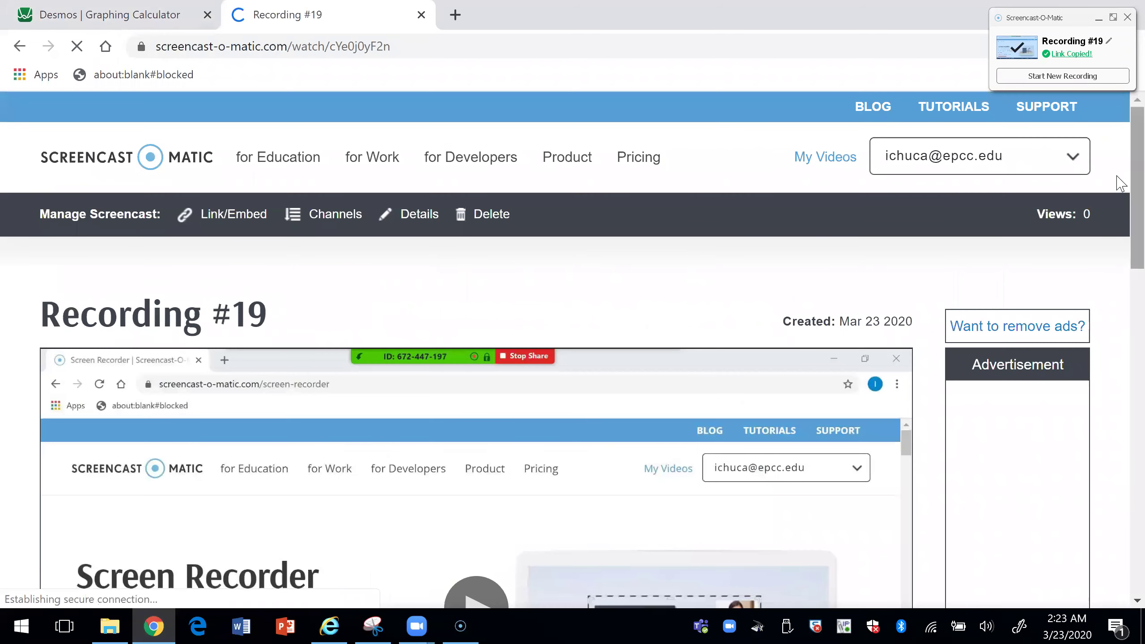
Step: Play Recording #19 on its watch page and close the upload status panel
scroll(1122, 234, "down", 4)
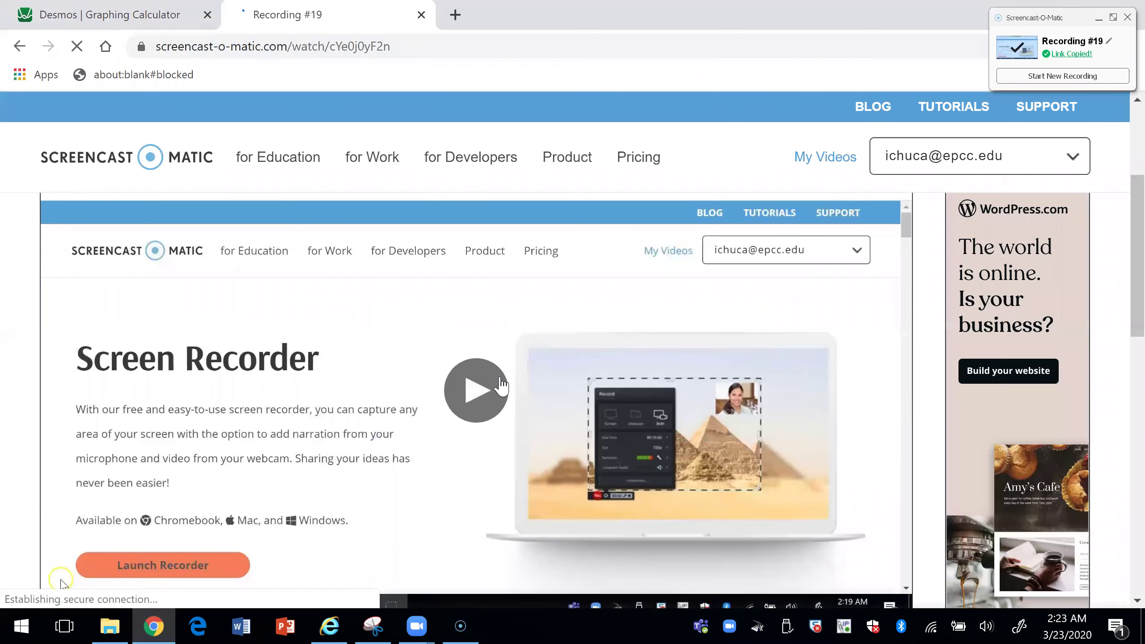
left_click(502, 385)
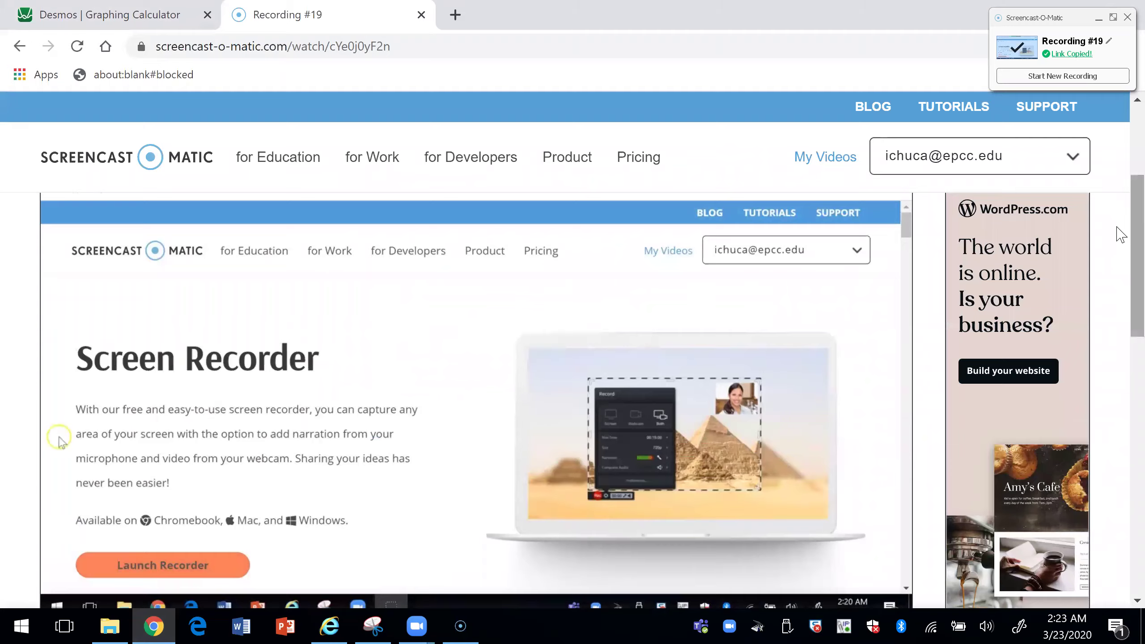
scroll(1122, 233, "down", 7)
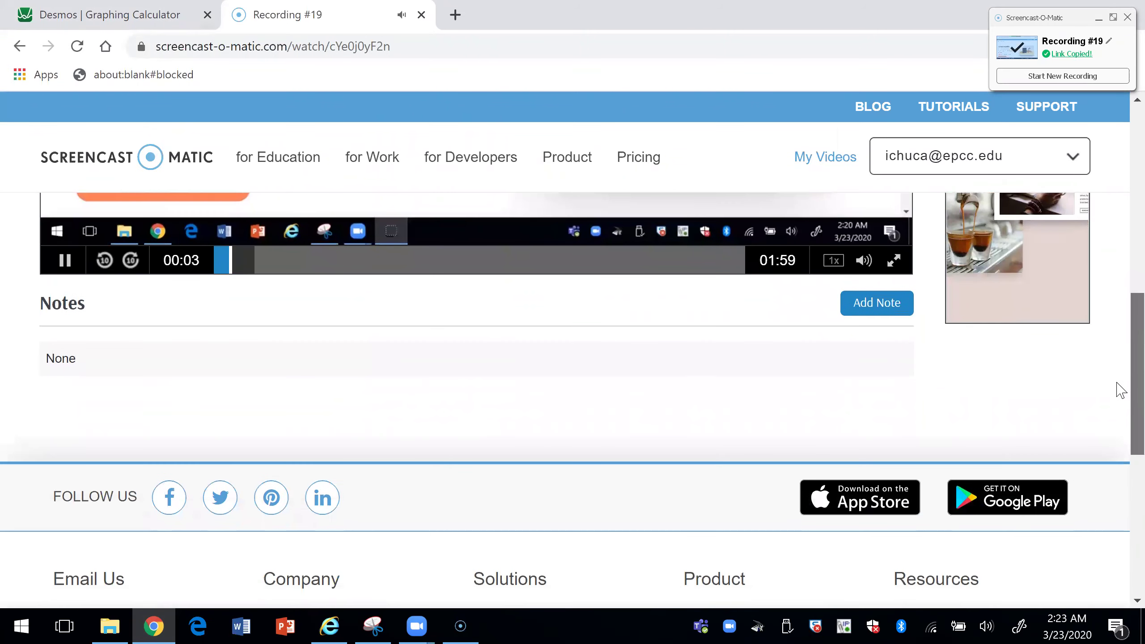
scroll(1122, 391, "down", 8)
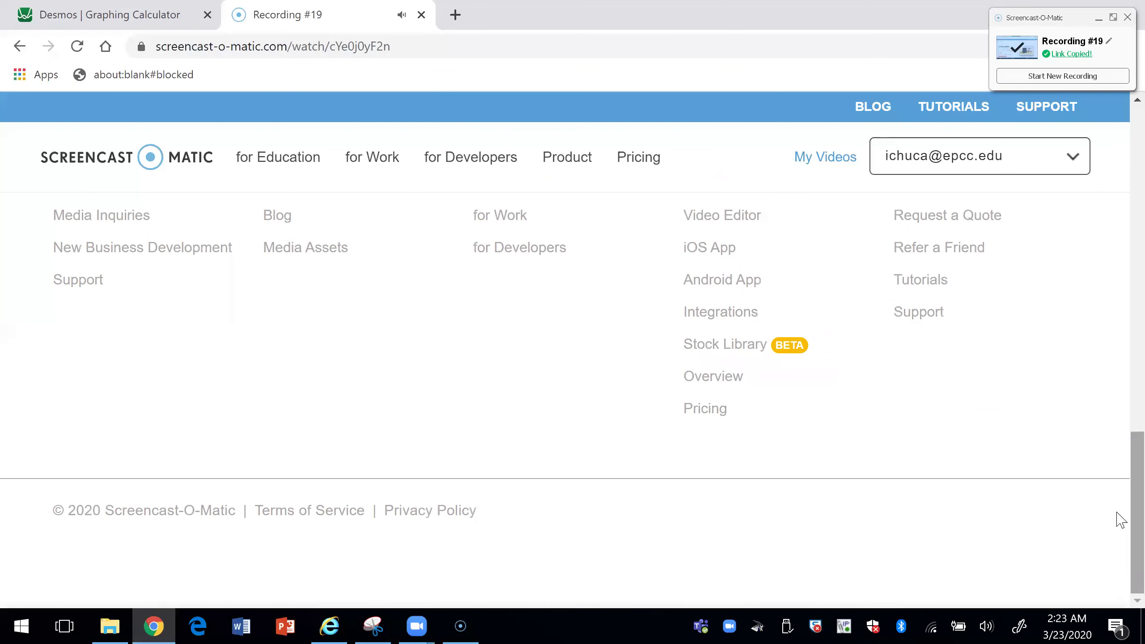
scroll(1122, 519, "up", 12)
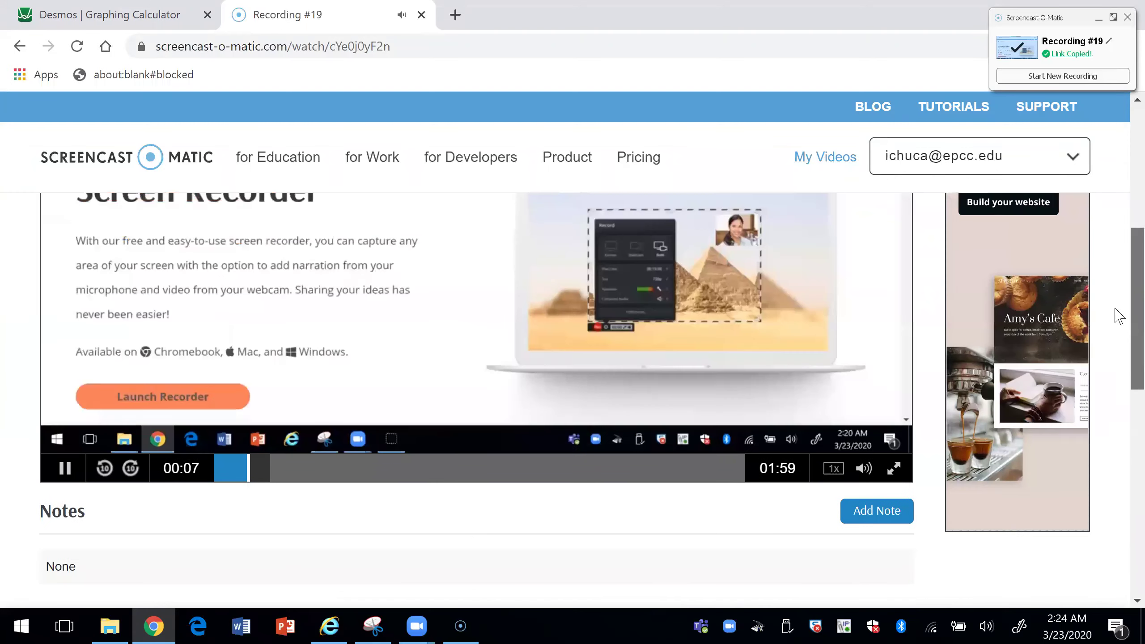
scroll(1113, 271, "up", 3)
scroll(1113, 280, "down", 2)
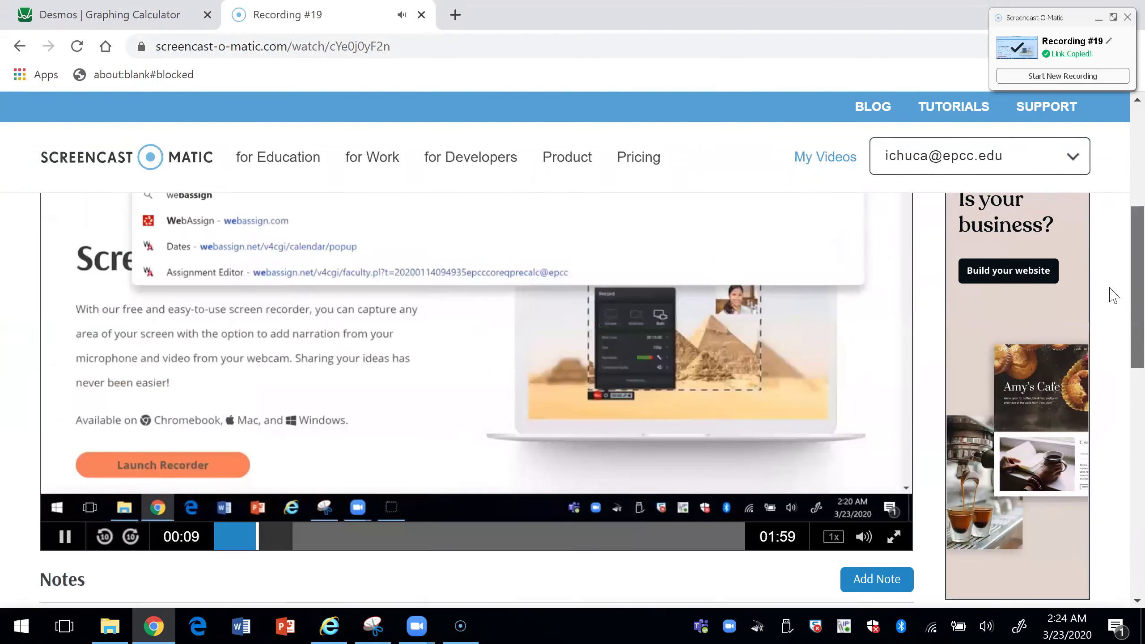
scroll(1113, 288, "up", 4)
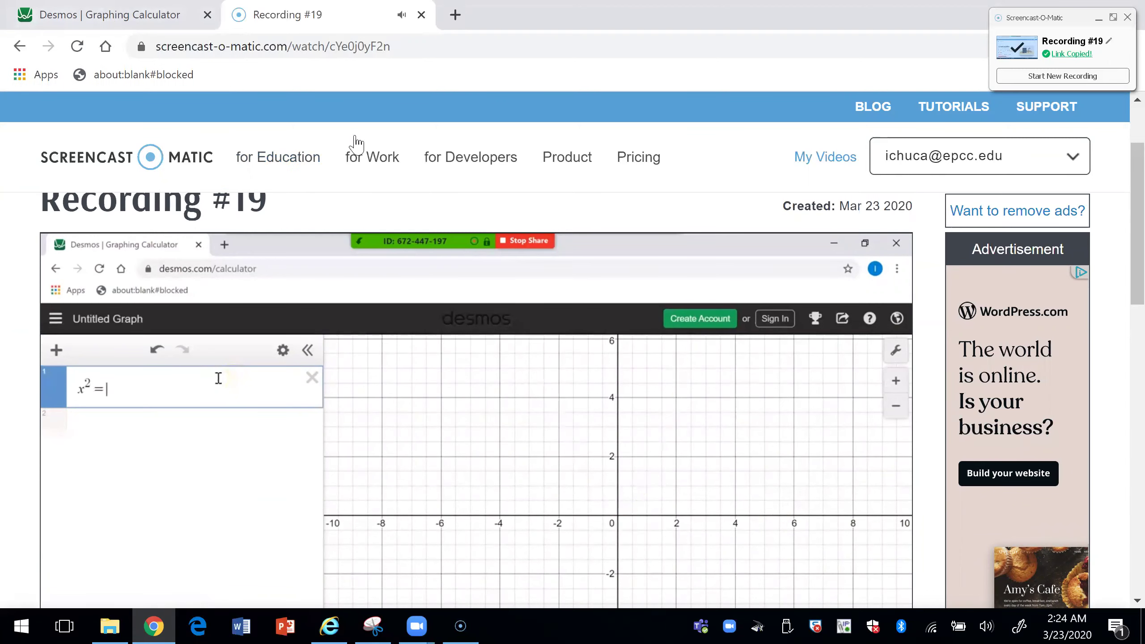
left_click(1122, 18)
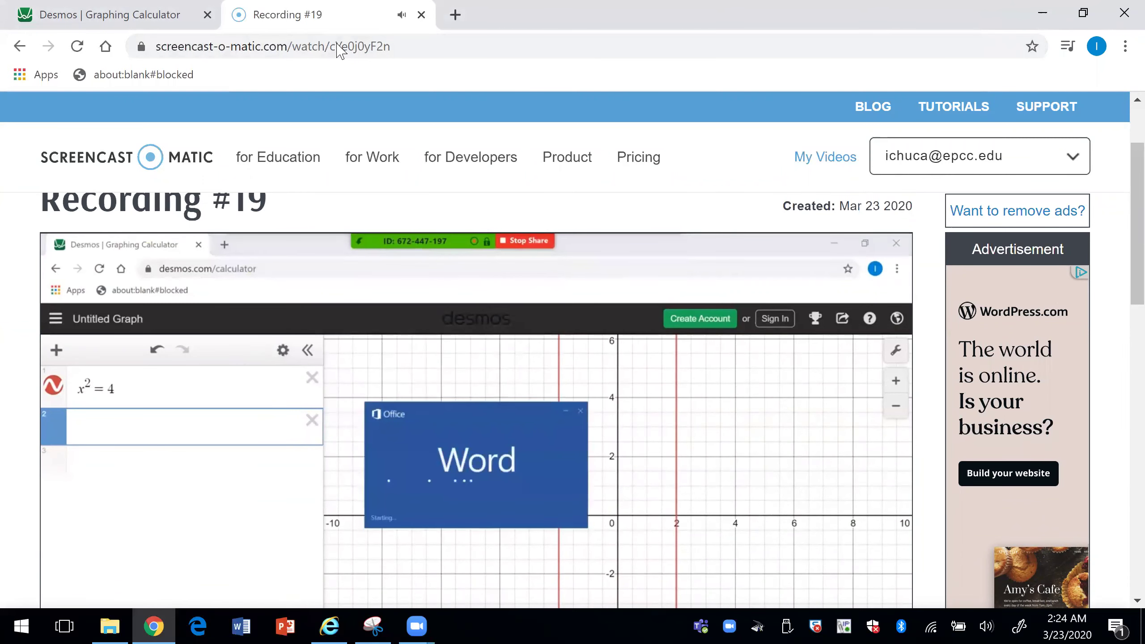
Step: Close both Chrome tabs, confirm Leave on Desmos, close Internet Explorer and launch Zoom
left_click(208, 14)
left_click(208, 15)
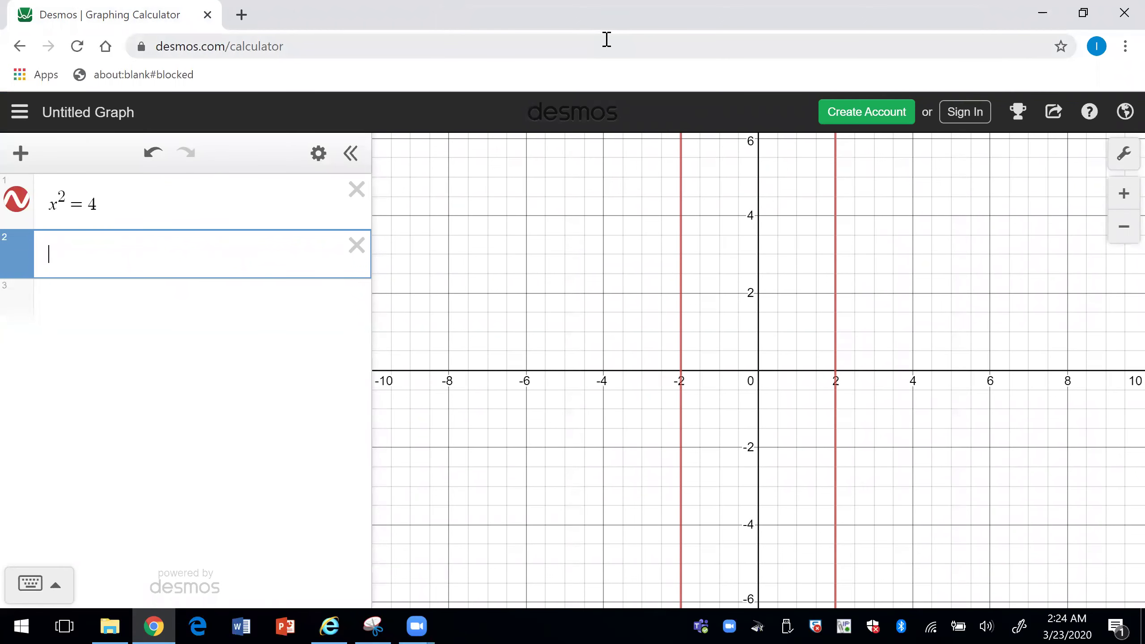
key("ctrl+w")
left_click(654, 161)
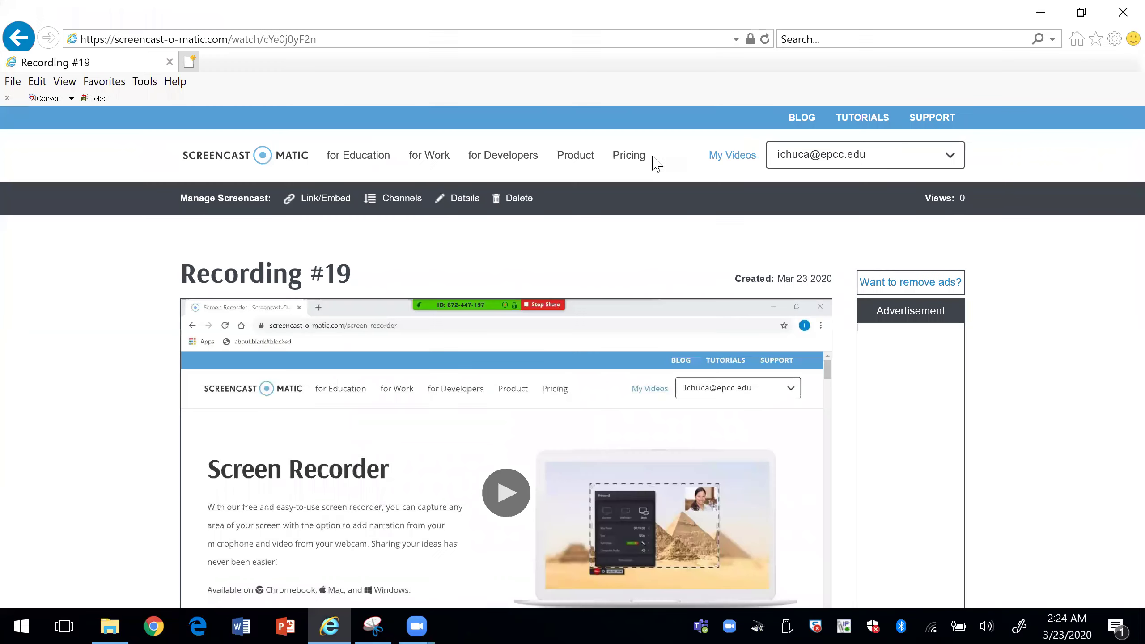
left_click(1121, 21)
double_click(917, 315)
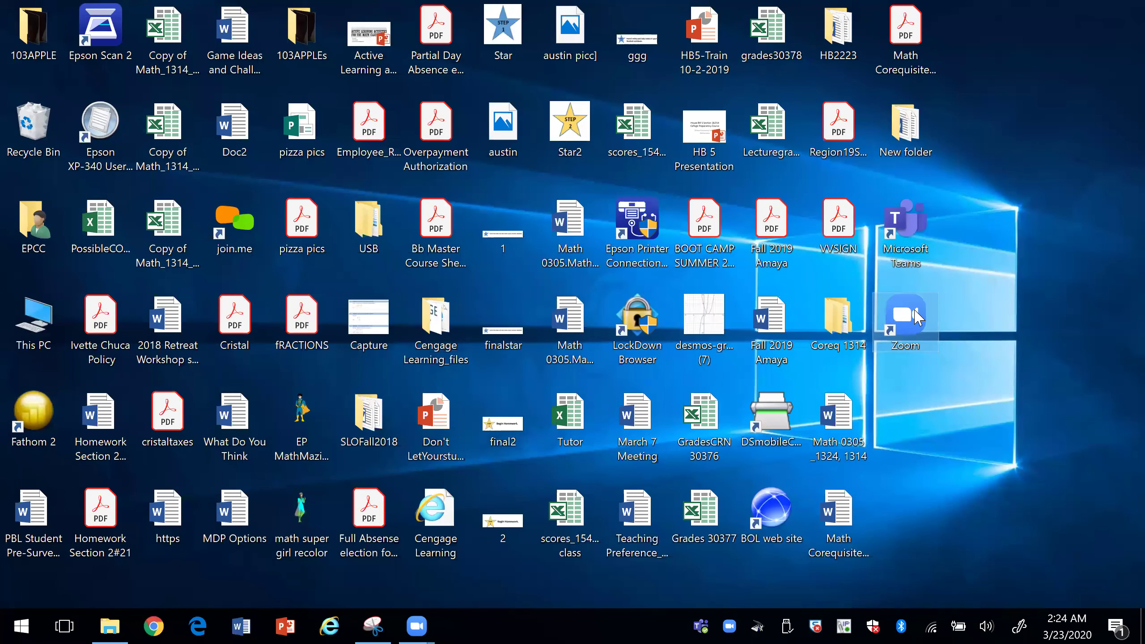